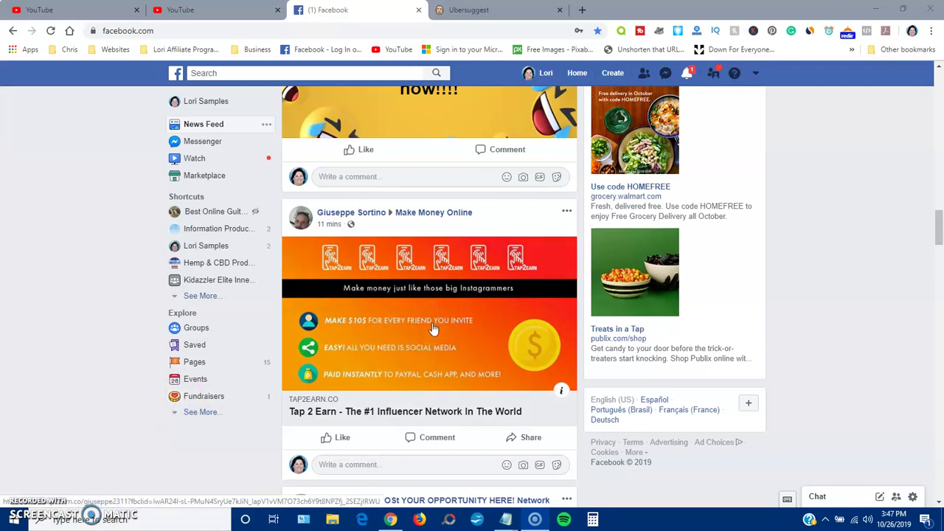
Open the options menu of the Tap 2 Earn post in Make Money Online.
{"action": "left_click", "coordinate": [395, 343]}
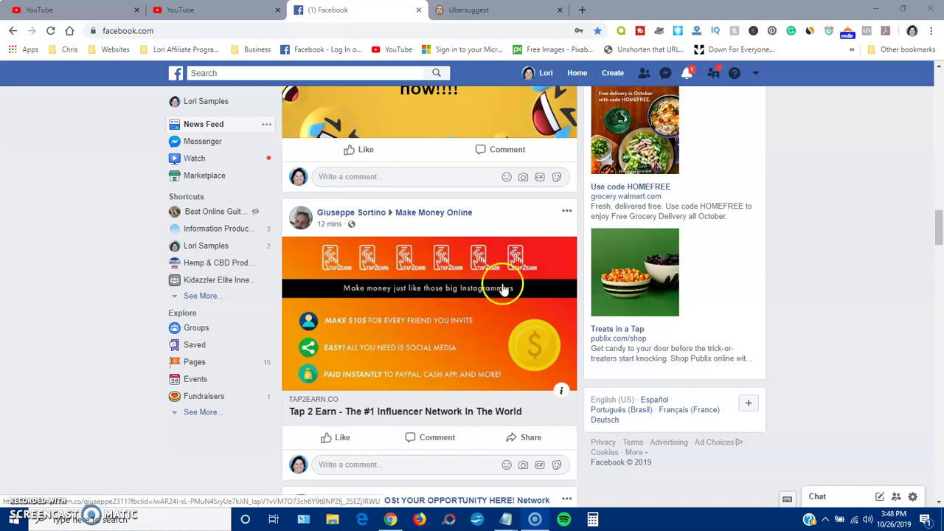
Report the Tap 2 Earn post as Fraud or Scam and notify the group admin.
{"action": "left_click", "coordinate": [566, 213]}
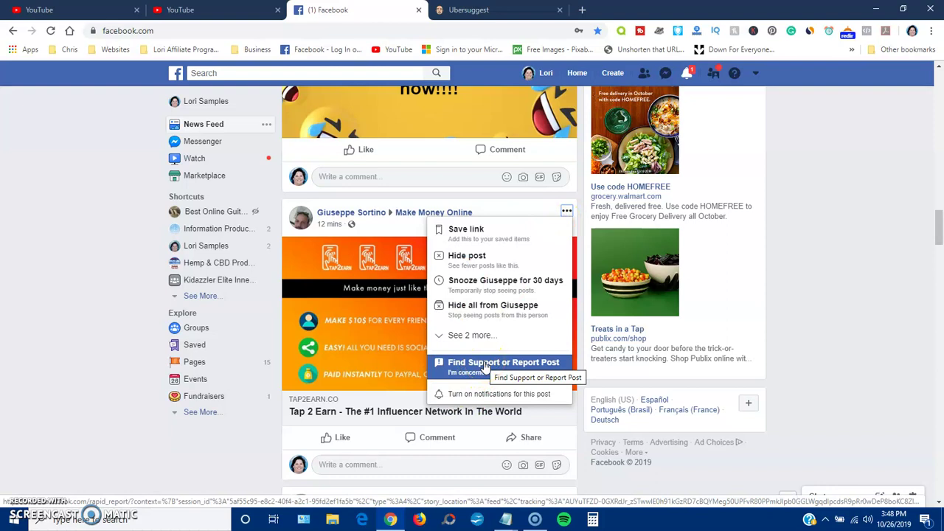
{"action": "left_click", "coordinate": [485, 364]}
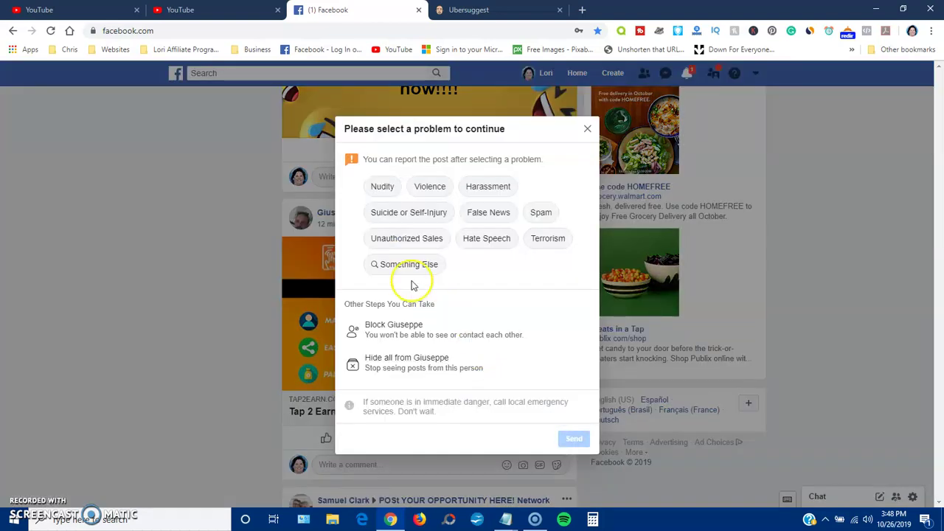
{"action": "left_click", "coordinate": [395, 266]}
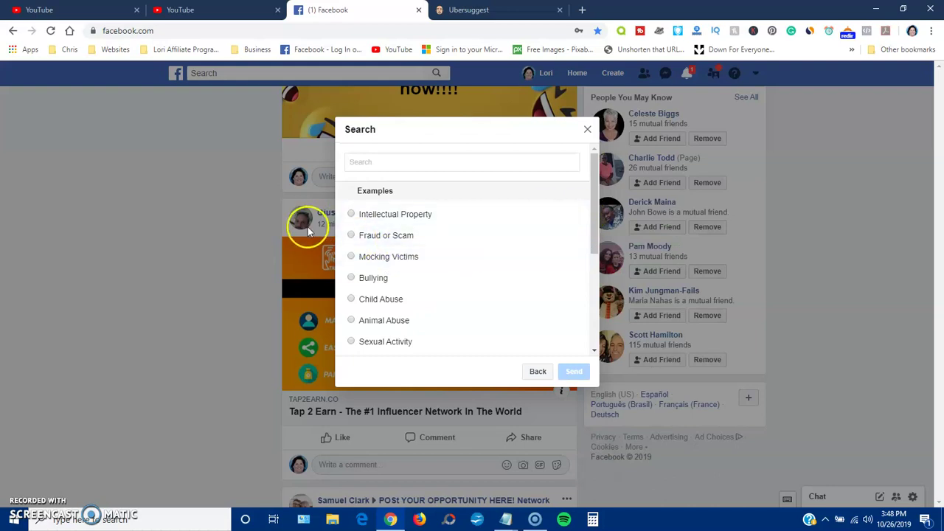
{"action": "left_click", "coordinate": [351, 236]}
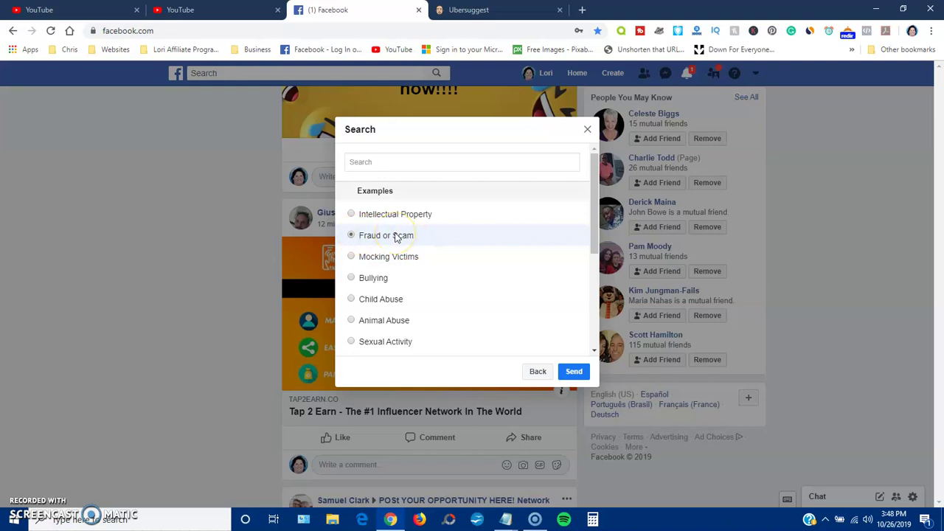
{"action": "left_click", "coordinate": [578, 373]}
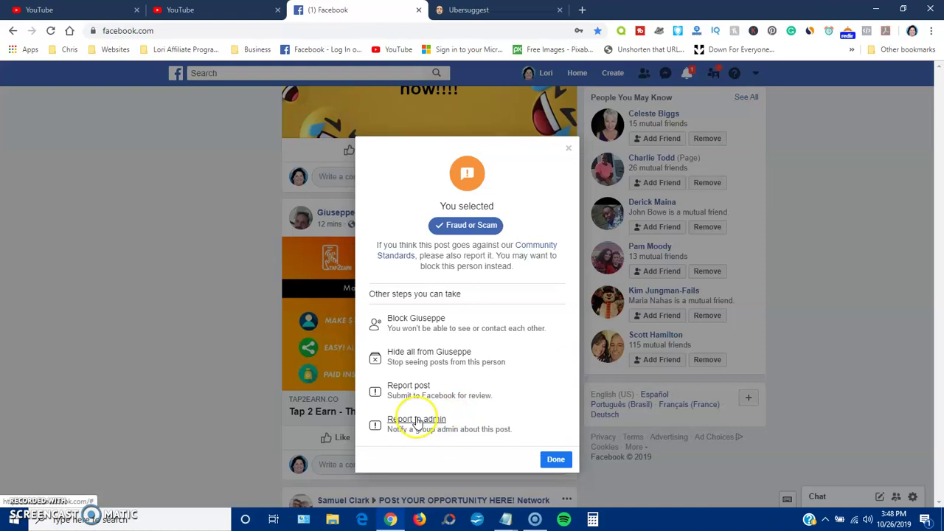
{"action": "left_click", "coordinate": [416, 420]}
{"action": "left_click", "coordinate": [556, 459]}
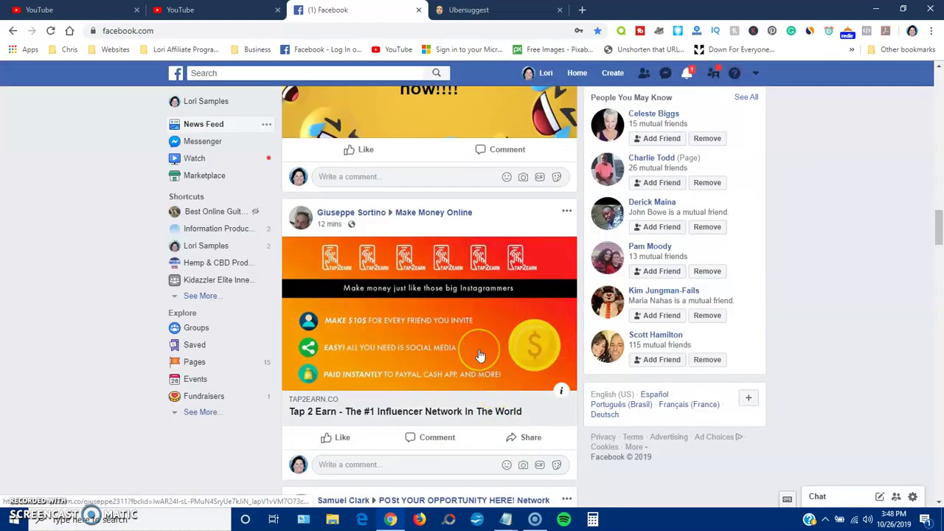
Comment on the Tap 2 Earn post with the Fraud Alert GIF found by searching 'fraud'.
{"action": "scroll", "coordinate": [479, 356], "scroll_direction": "down", "scroll_amount": 2}
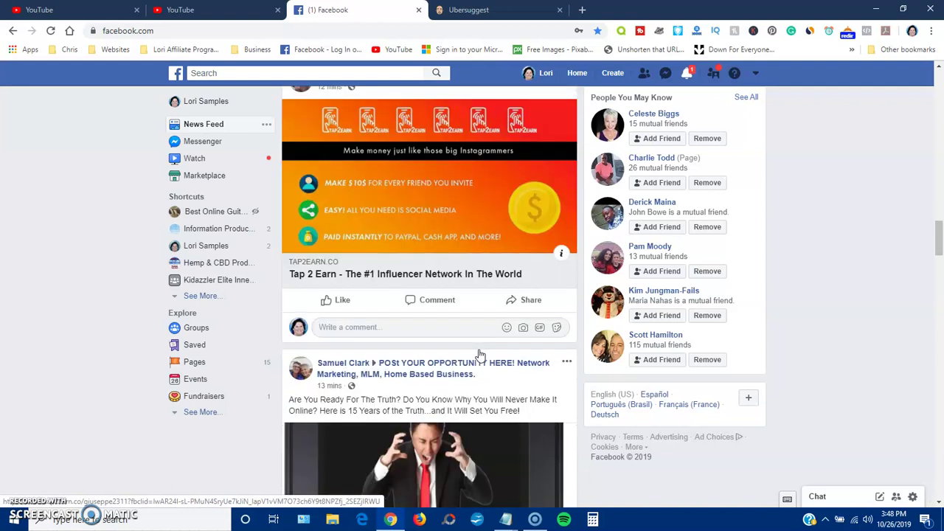
{"action": "left_click", "coordinate": [540, 327]}
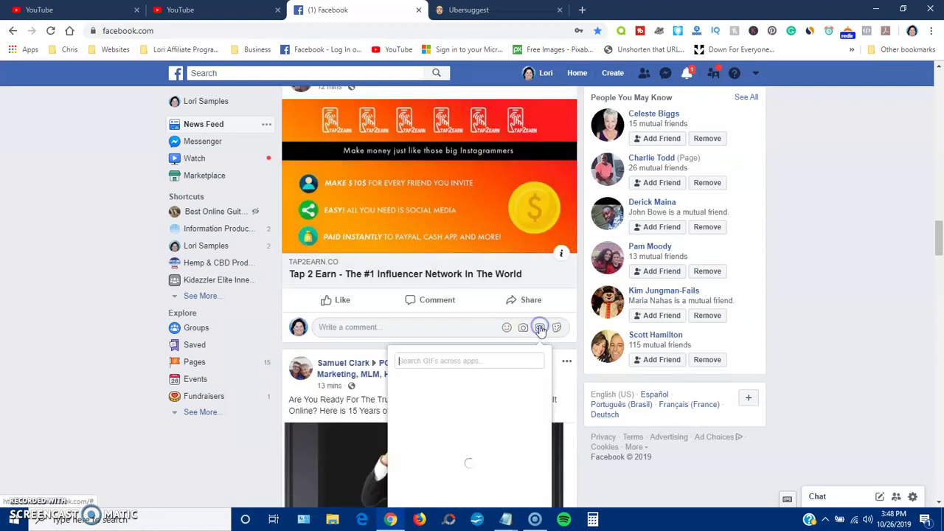
{"action": "left_click", "coordinate": [435, 361]}
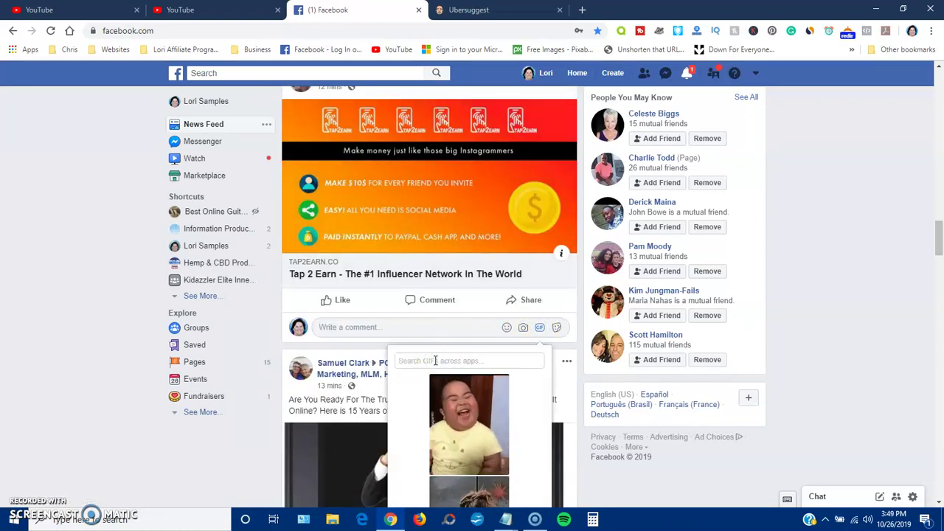
{"action": "type", "text": "fraud"}
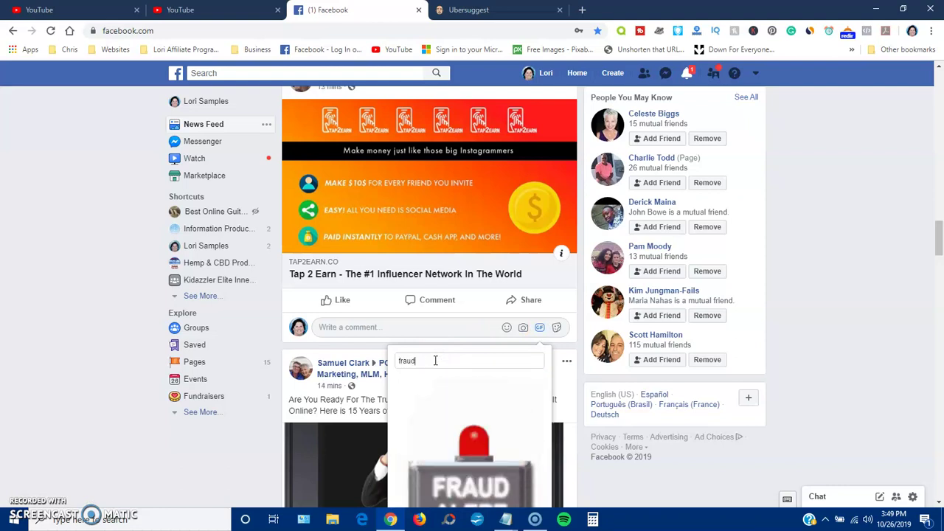
{"action": "left_click", "coordinate": [473, 459]}
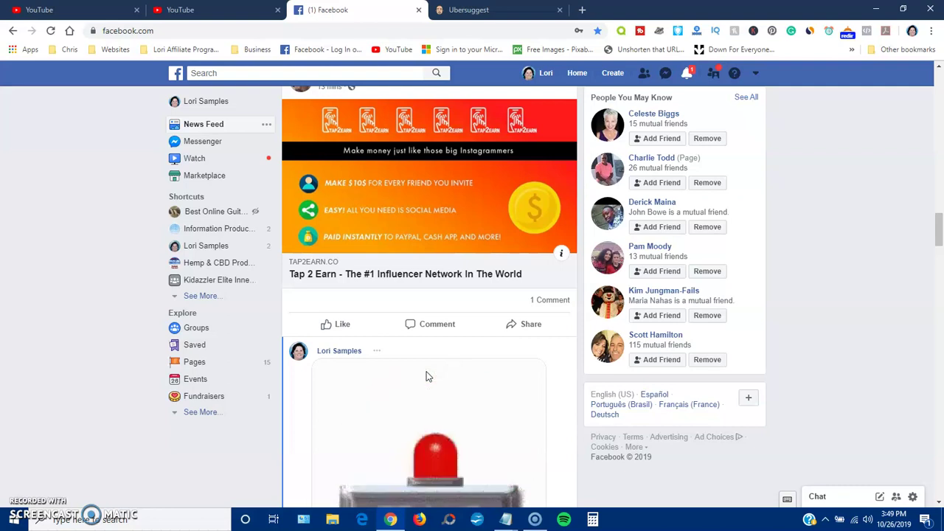
{"action": "scroll", "coordinate": [427, 376], "scroll_direction": "down", "scroll_amount": 2}
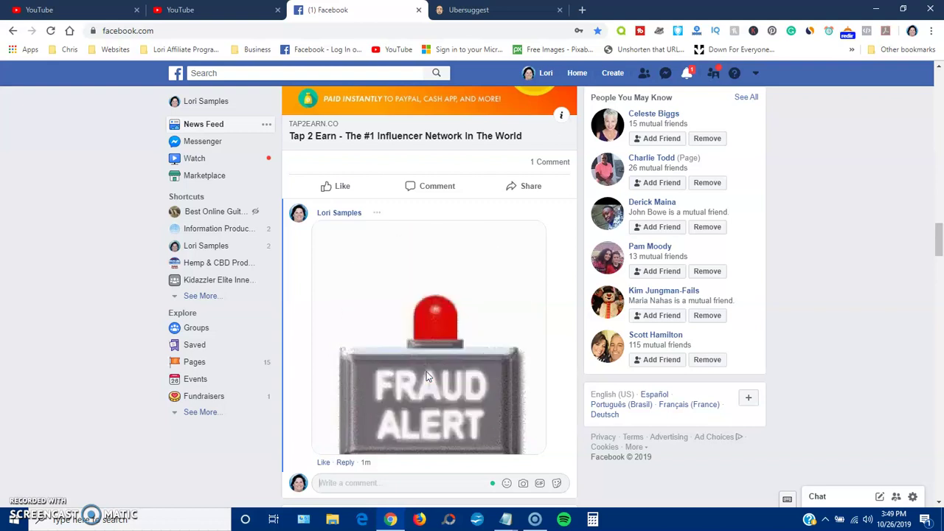
Report the second Tap 2 Earn post to the admin as Fraud or Scam, then search 'fraud' GIFs.
{"action": "scroll", "coordinate": [425, 376], "scroll_direction": "down", "scroll_amount": 3}
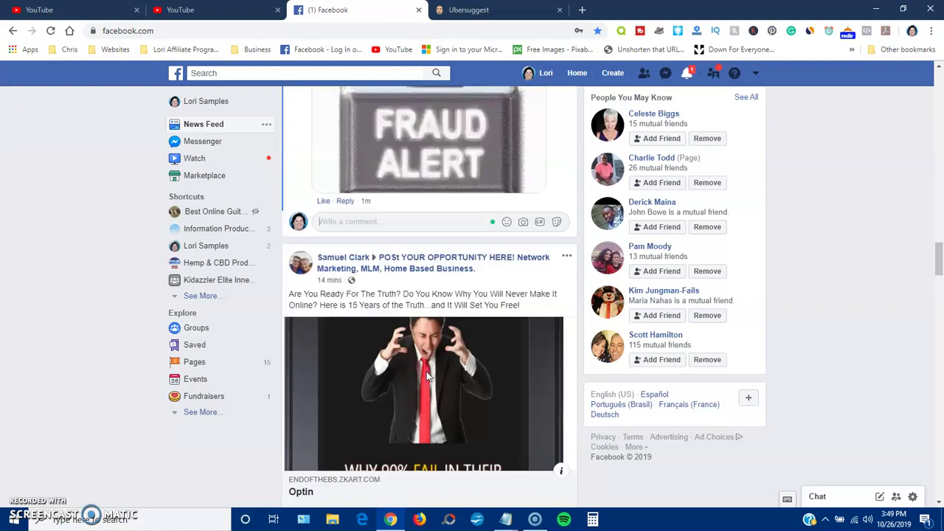
{"action": "scroll", "coordinate": [425, 376], "scroll_direction": "down", "scroll_amount": 2}
{"action": "scroll", "coordinate": [428, 377], "scroll_direction": "down", "scroll_amount": 4}
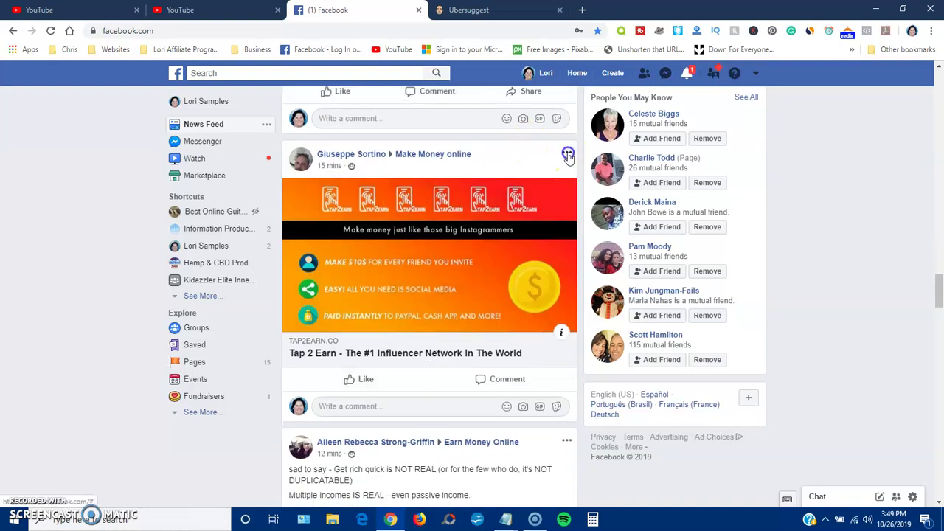
{"action": "left_click", "coordinate": [566, 154]}
{"action": "left_click", "coordinate": [497, 310]}
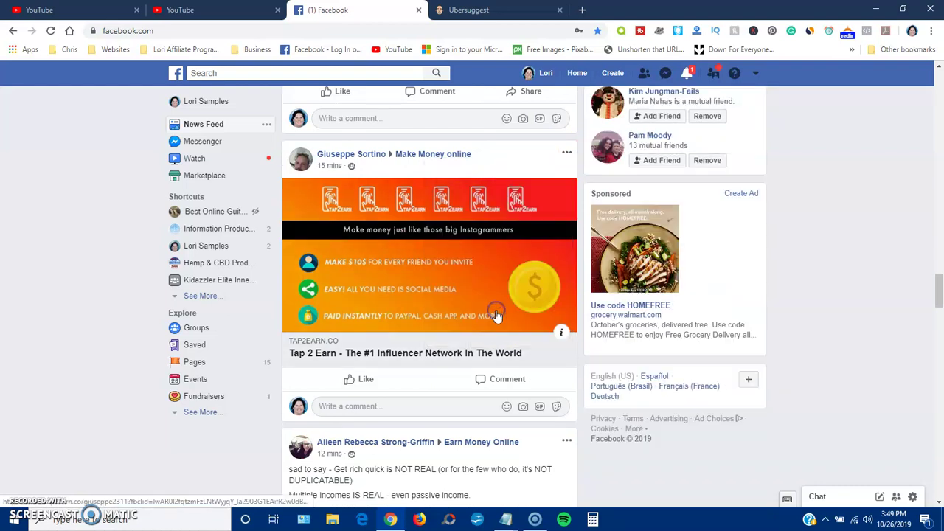
{"action": "left_click", "coordinate": [385, 270]}
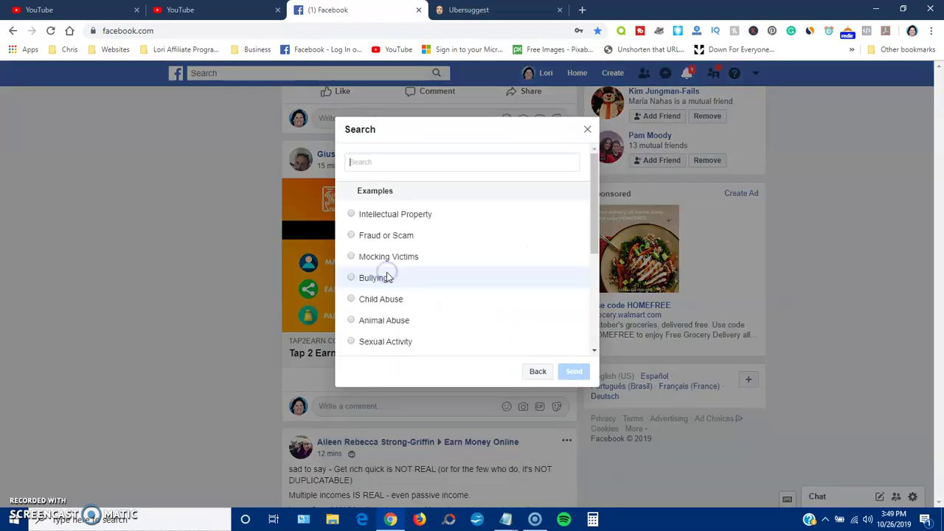
{"action": "left_click", "coordinate": [351, 236]}
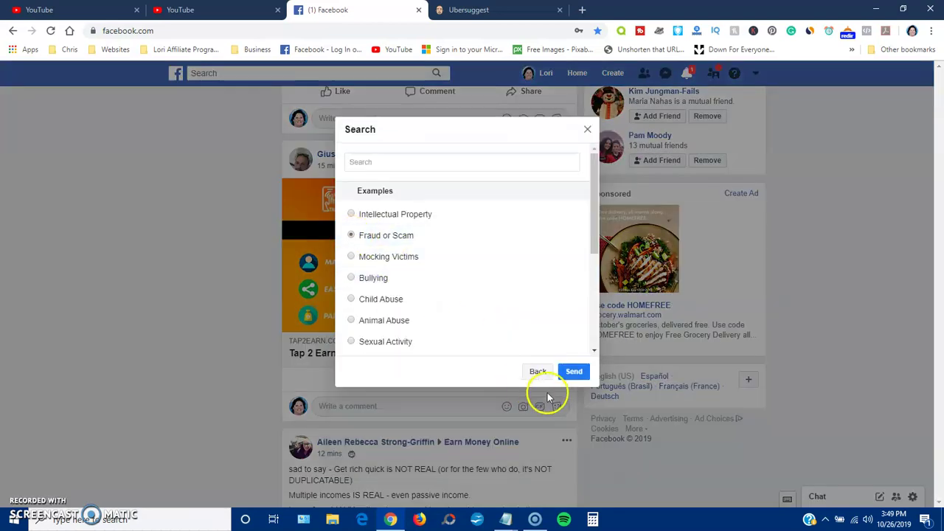
{"action": "left_click", "coordinate": [571, 373]}
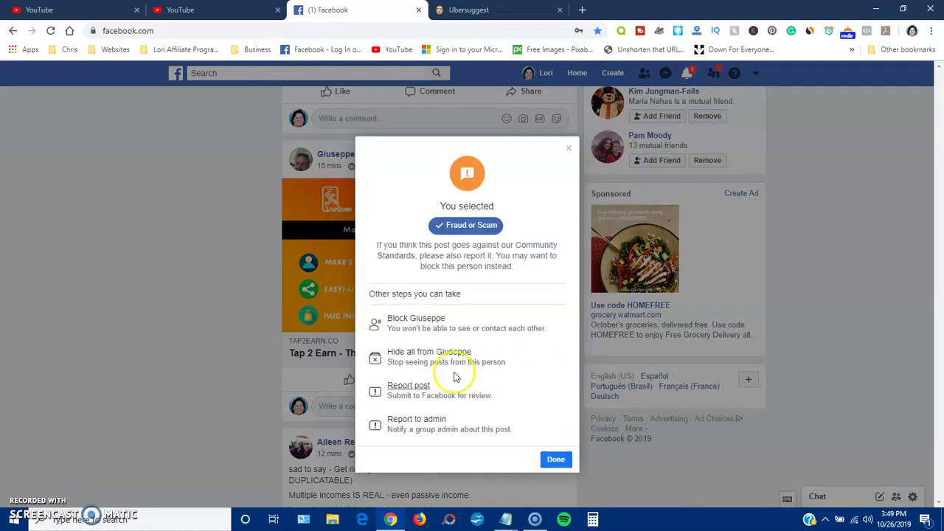
{"action": "left_click", "coordinate": [416, 418]}
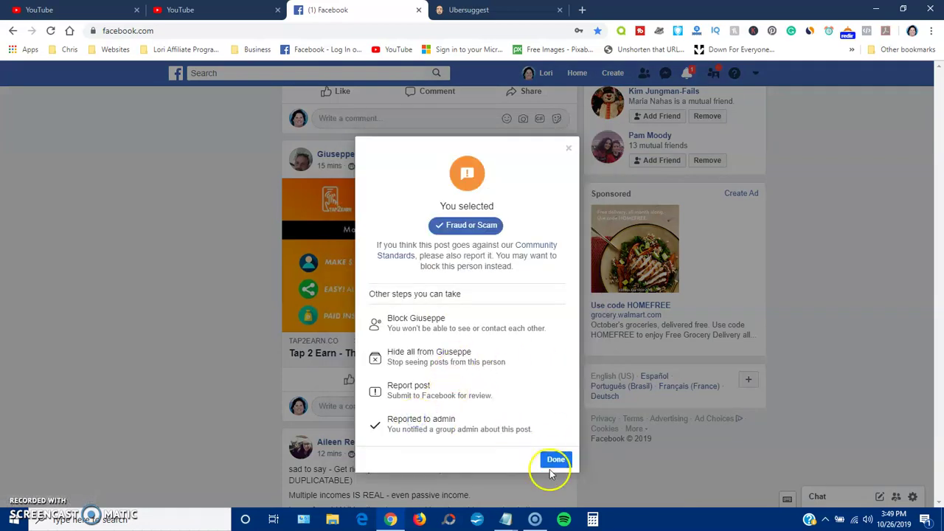
{"action": "left_click", "coordinate": [556, 459]}
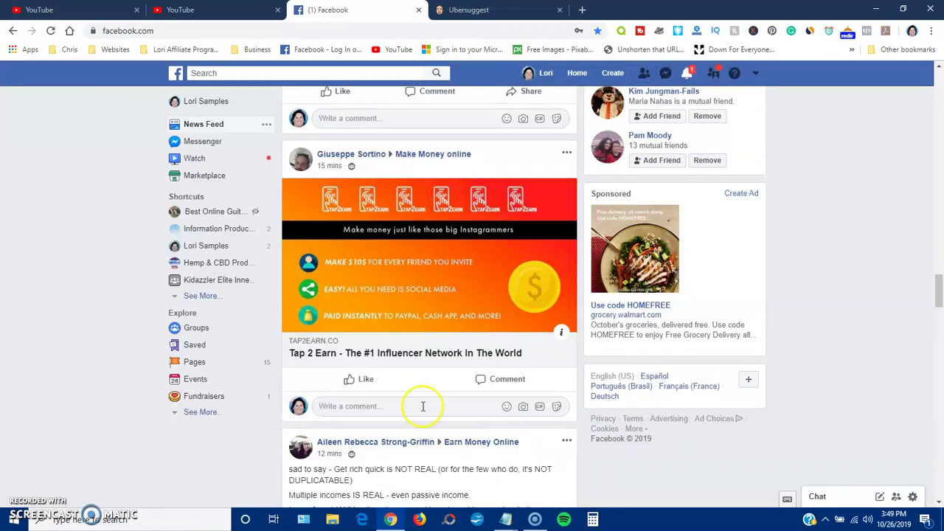
{"action": "left_click", "coordinate": [539, 406]}
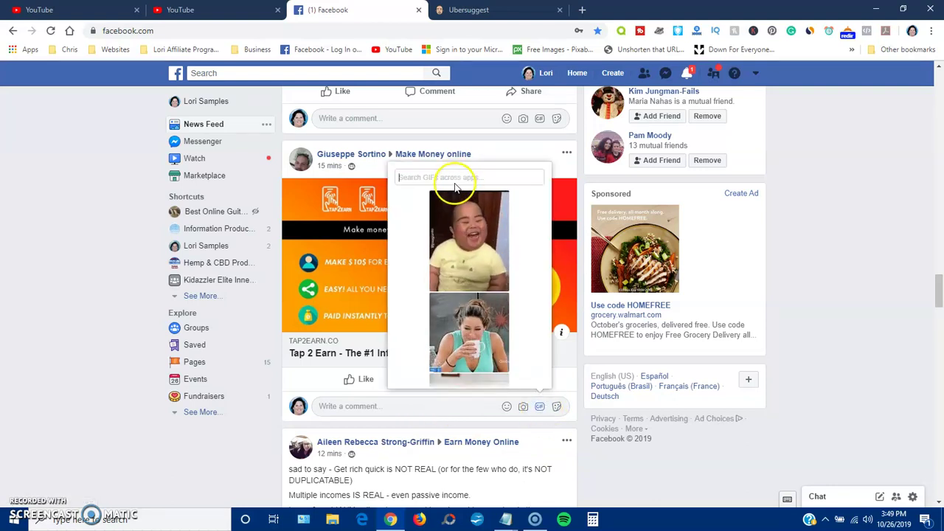
{"action": "type", "text": "fra"}
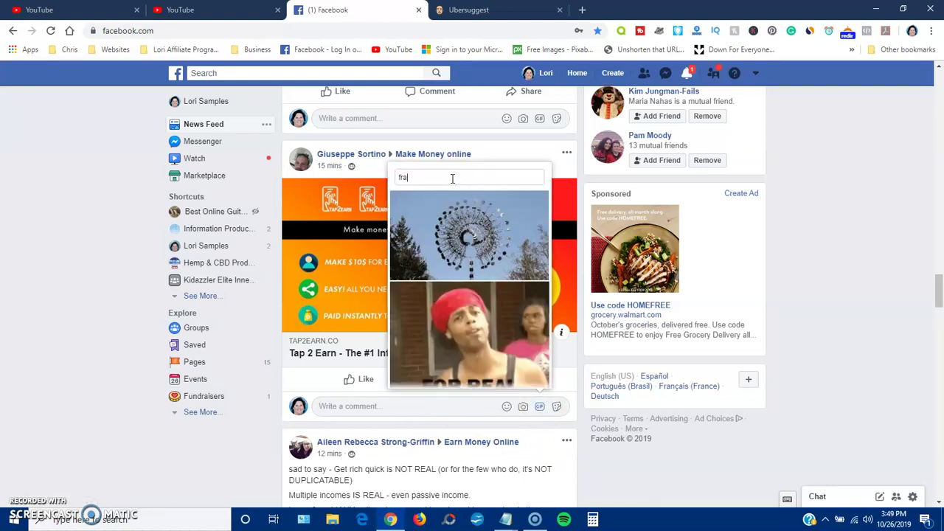
{"action": "type", "text": "ud"}
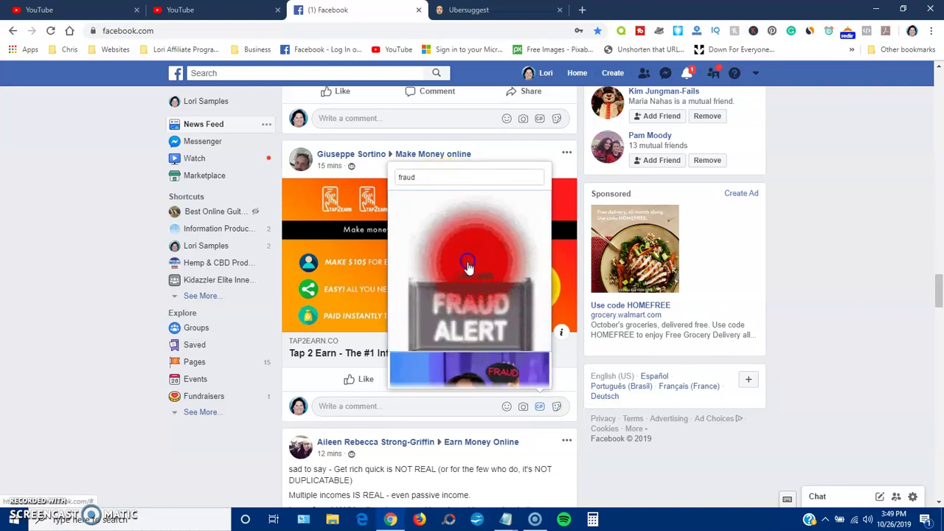
Post the Fraud Alert GIF comment, then scroll down to the third Tap 2 Earn post.
{"action": "left_click", "coordinate": [469, 267]}
{"action": "scroll", "coordinate": [77, 301], "scroll_direction": "down", "scroll_amount": 2}
{"action": "scroll", "coordinate": [99, 302], "scroll_direction": "down", "scroll_amount": 2}
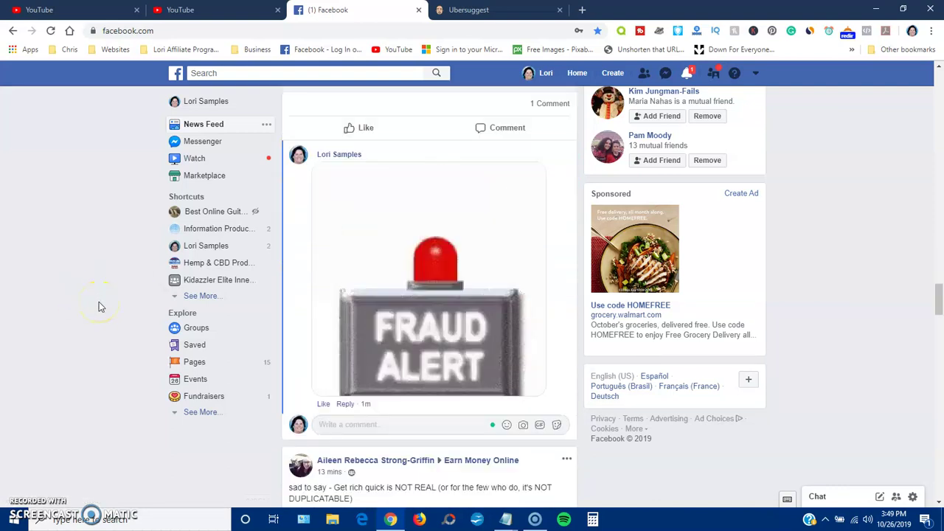
{"action": "scroll", "coordinate": [98, 303], "scroll_direction": "down", "scroll_amount": 2}
{"action": "scroll", "coordinate": [99, 302], "scroll_direction": "down", "scroll_amount": 2}
{"action": "scroll", "coordinate": [99, 303], "scroll_direction": "down", "scroll_amount": 2}
{"action": "scroll", "coordinate": [99, 301], "scroll_direction": "down", "scroll_amount": 4}
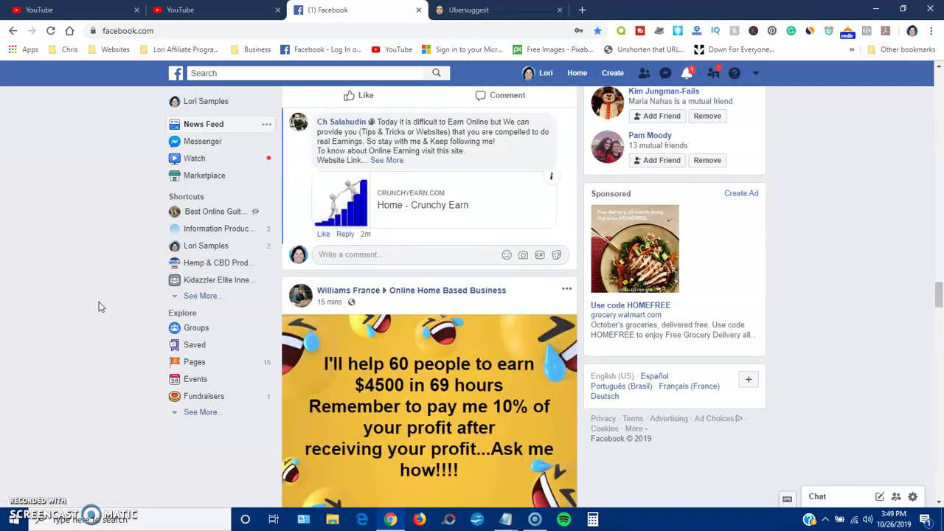
{"action": "scroll", "coordinate": [99, 302], "scroll_direction": "down", "scroll_amount": 1}
{"action": "scroll", "coordinate": [99, 302], "scroll_direction": "down", "scroll_amount": 2}
{"action": "scroll", "coordinate": [98, 302], "scroll_direction": "down", "scroll_amount": 4}
{"action": "scroll", "coordinate": [99, 301], "scroll_direction": "down", "scroll_amount": 4}
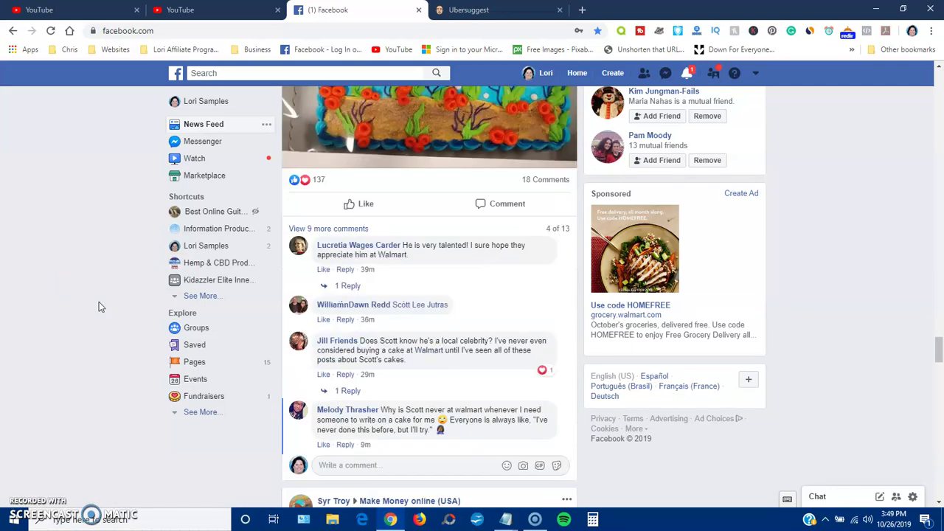
{"action": "scroll", "coordinate": [99, 302], "scroll_direction": "down", "scroll_amount": 3}
{"action": "scroll", "coordinate": [99, 302], "scroll_direction": "down", "scroll_amount": 3}
{"action": "scroll", "coordinate": [99, 302], "scroll_direction": "down", "scroll_amount": 3}
{"action": "scroll", "coordinate": [99, 301], "scroll_direction": "down", "scroll_amount": 4}
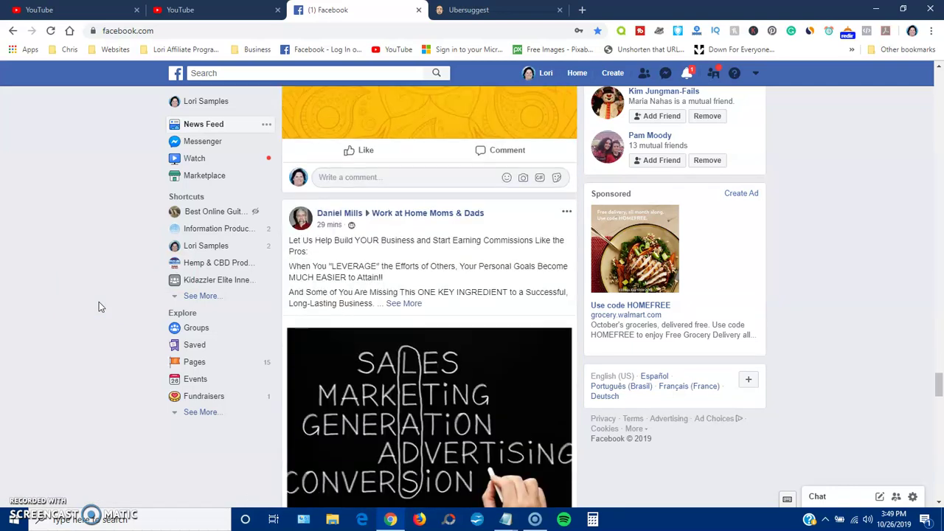
{"action": "scroll", "coordinate": [99, 302], "scroll_direction": "down", "scroll_amount": 2}
{"action": "scroll", "coordinate": [99, 301], "scroll_direction": "down", "scroll_amount": 3}
{"action": "scroll", "coordinate": [98, 301], "scroll_direction": "down", "scroll_amount": 2}
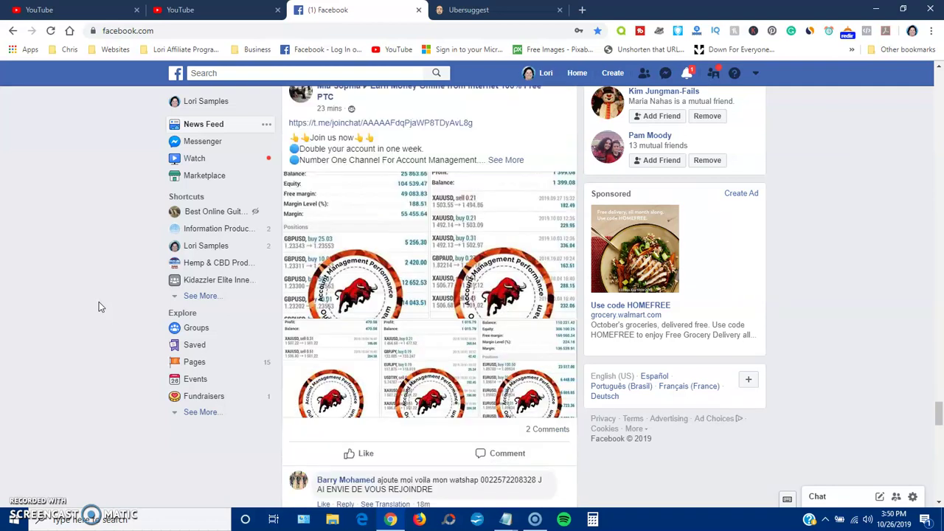
{"action": "scroll", "coordinate": [99, 302], "scroll_direction": "down", "scroll_amount": 3}
{"action": "scroll", "coordinate": [99, 302], "scroll_direction": "down", "scroll_amount": 4}
{"action": "scroll", "coordinate": [99, 302], "scroll_direction": "down", "scroll_amount": 3}
{"action": "scroll", "coordinate": [99, 301], "scroll_direction": "down", "scroll_amount": 1}
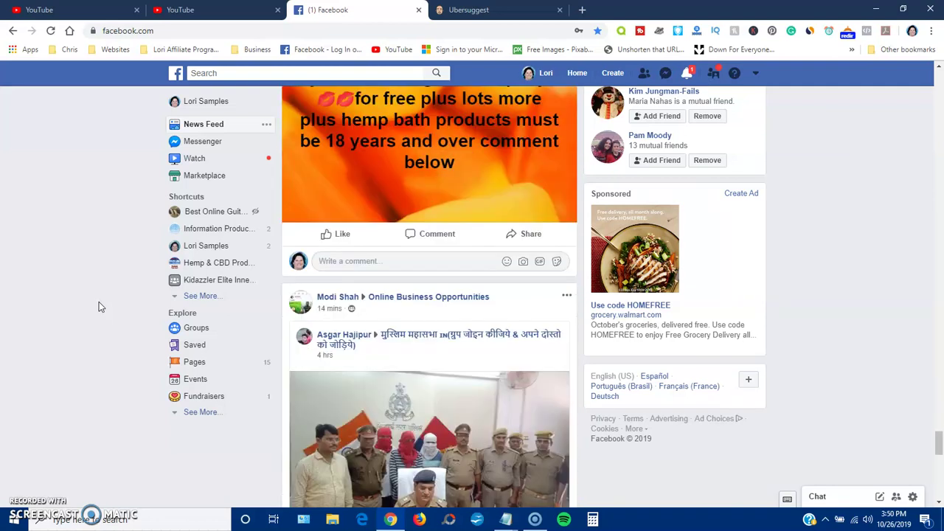
{"action": "scroll", "coordinate": [99, 302], "scroll_direction": "down", "scroll_amount": 4}
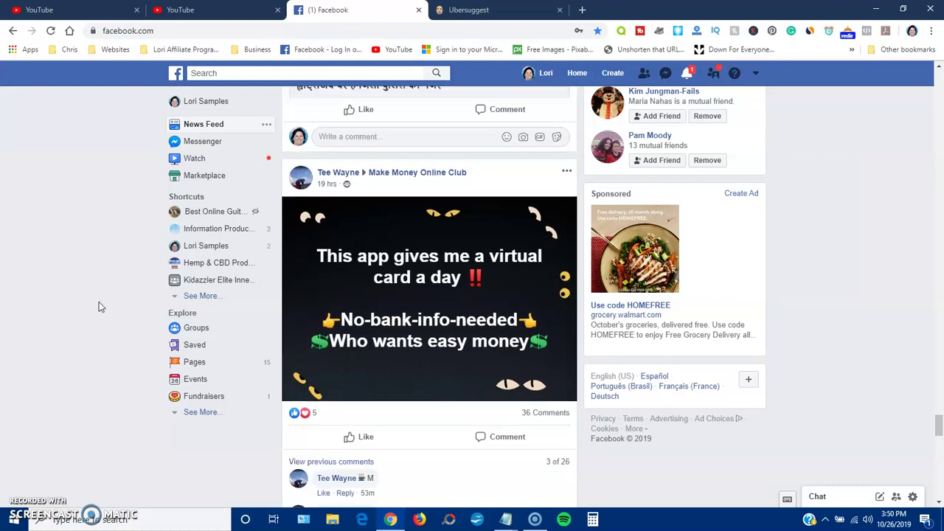
{"action": "scroll", "coordinate": [99, 302], "scroll_direction": "down", "scroll_amount": 1}
{"action": "scroll", "coordinate": [99, 302], "scroll_direction": "down", "scroll_amount": 3}
{"action": "scroll", "coordinate": [118, 343], "scroll_direction": "down", "scroll_amount": 5}
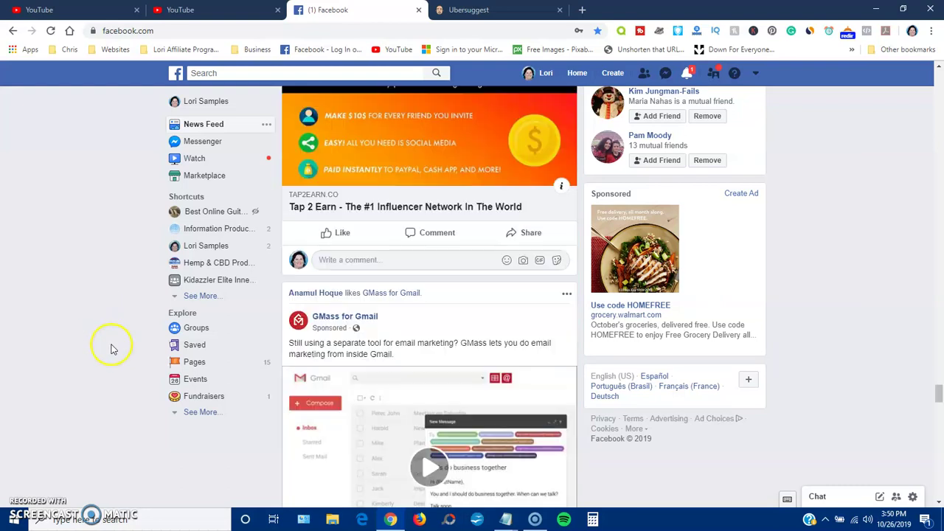
{"action": "scroll", "coordinate": [108, 346], "scroll_direction": "up", "scroll_amount": 2}
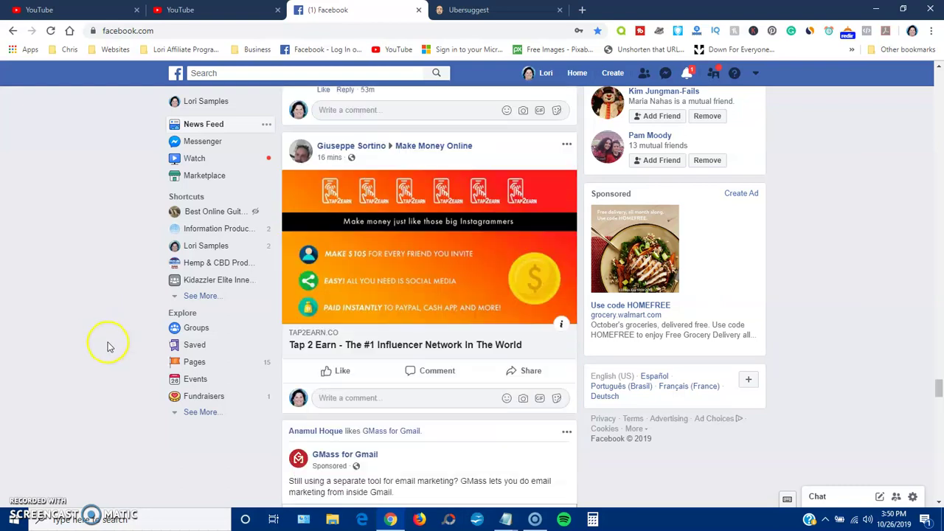
Report the third Tap 2 Earn post as Fraud or Scam to the group admin.
{"action": "left_click", "coordinate": [566, 145]}
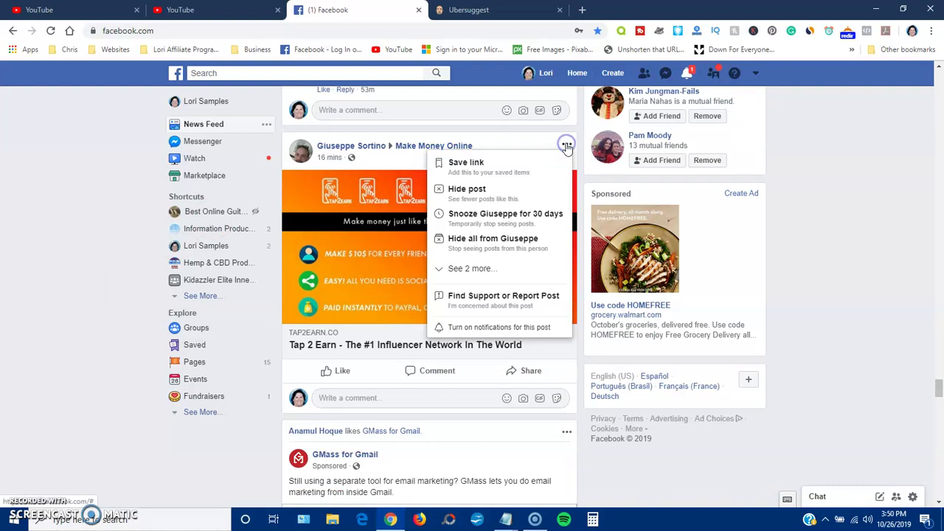
{"action": "left_click", "coordinate": [479, 303]}
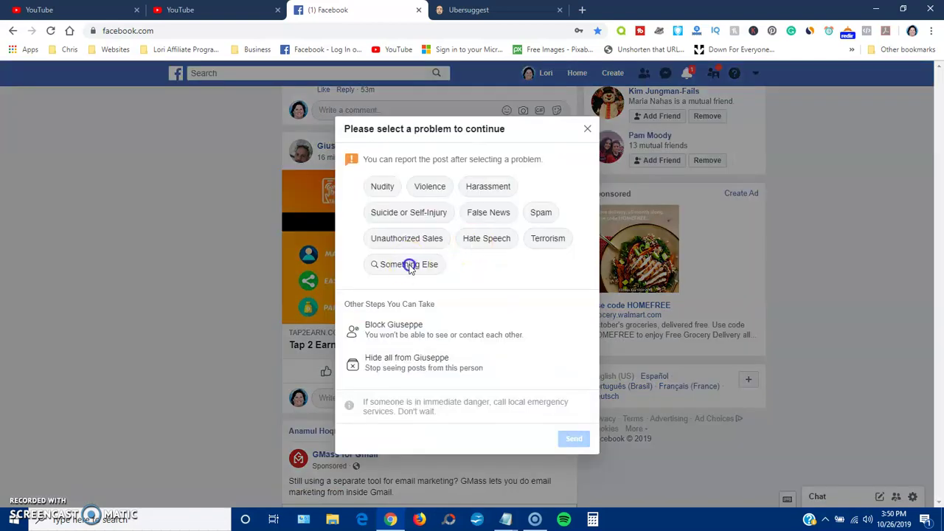
{"action": "left_click", "coordinate": [410, 266]}
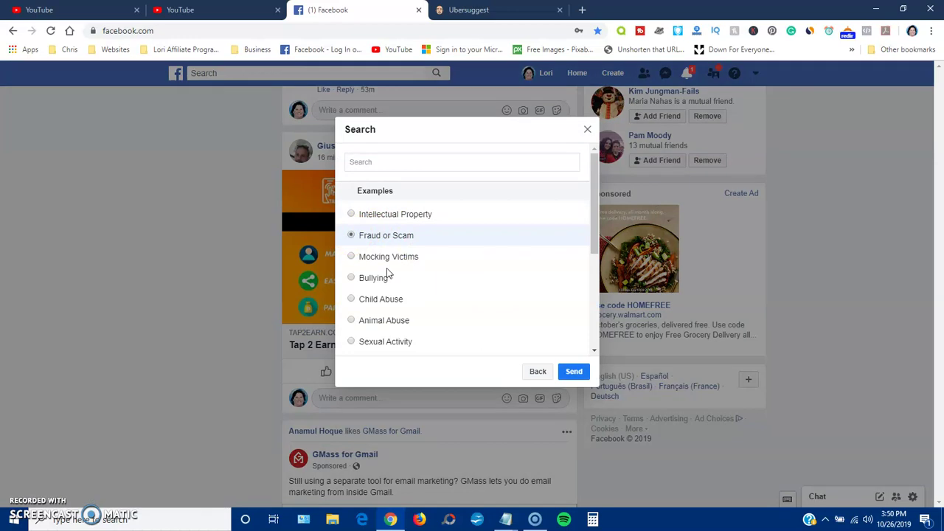
{"action": "left_click", "coordinate": [573, 376]}
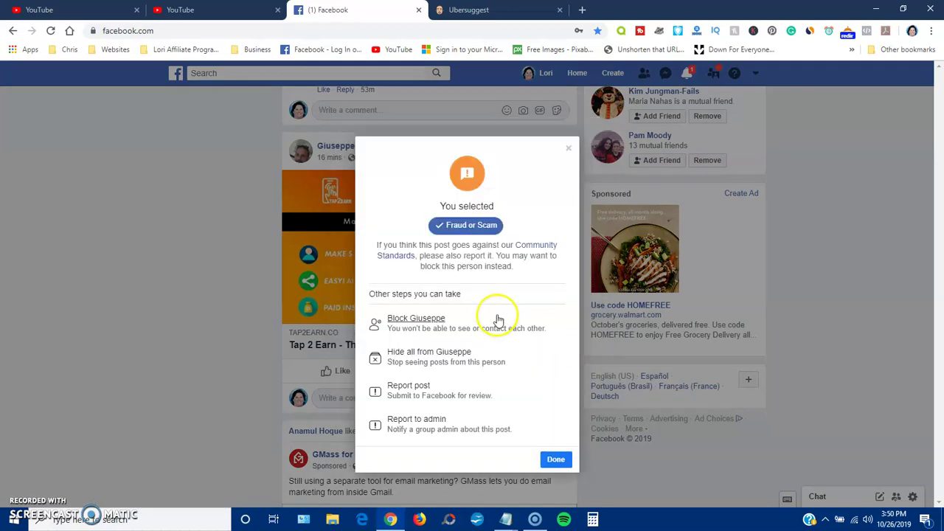
{"action": "left_click", "coordinate": [398, 426]}
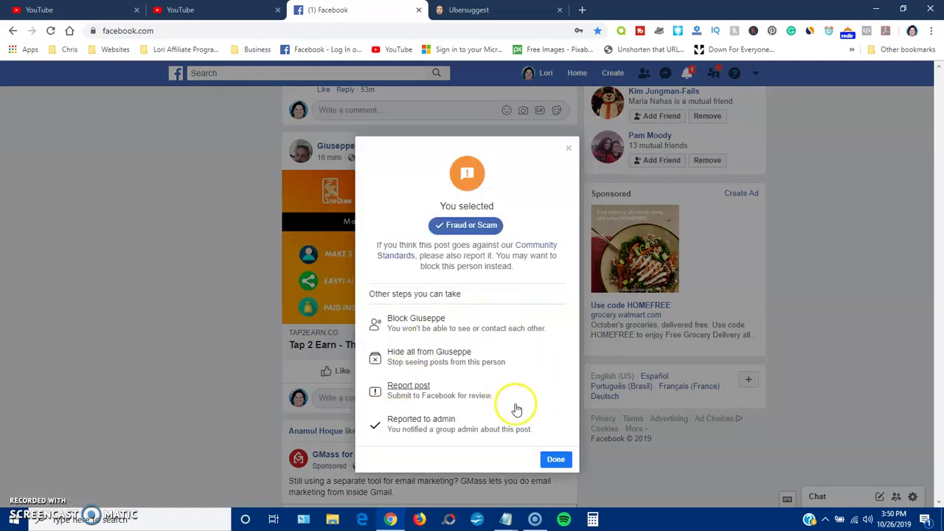
{"action": "left_click", "coordinate": [557, 460]}
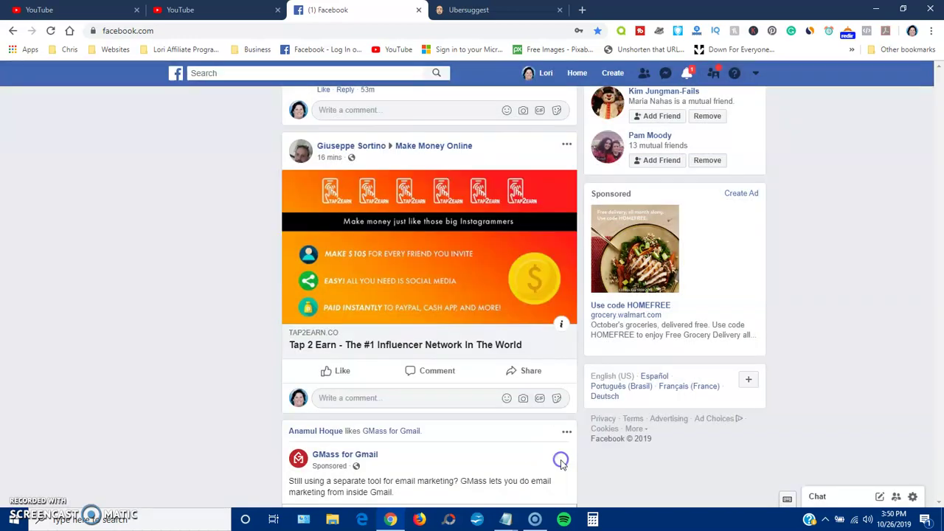
Comment on the post with the Fraud Alert GIF from a 'fraud' search.
{"action": "left_click", "coordinate": [540, 399]}
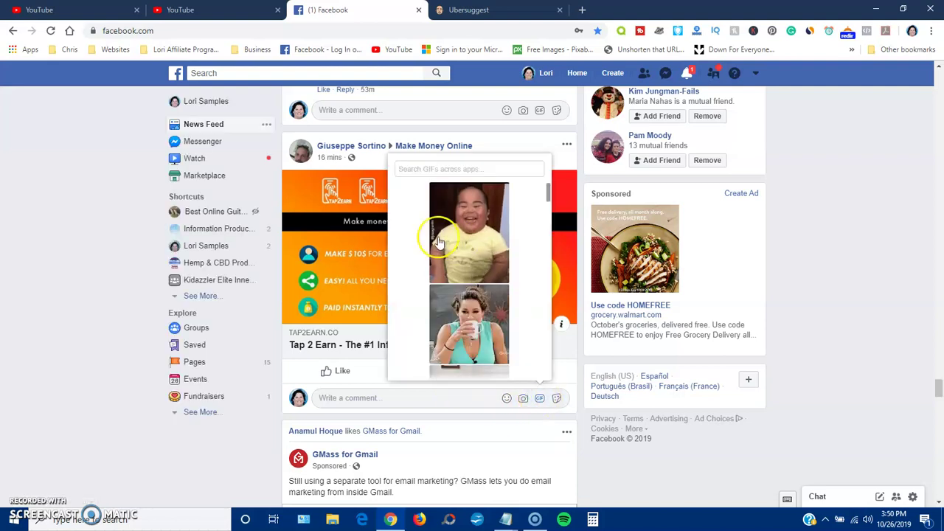
{"action": "left_click", "coordinate": [451, 169]}
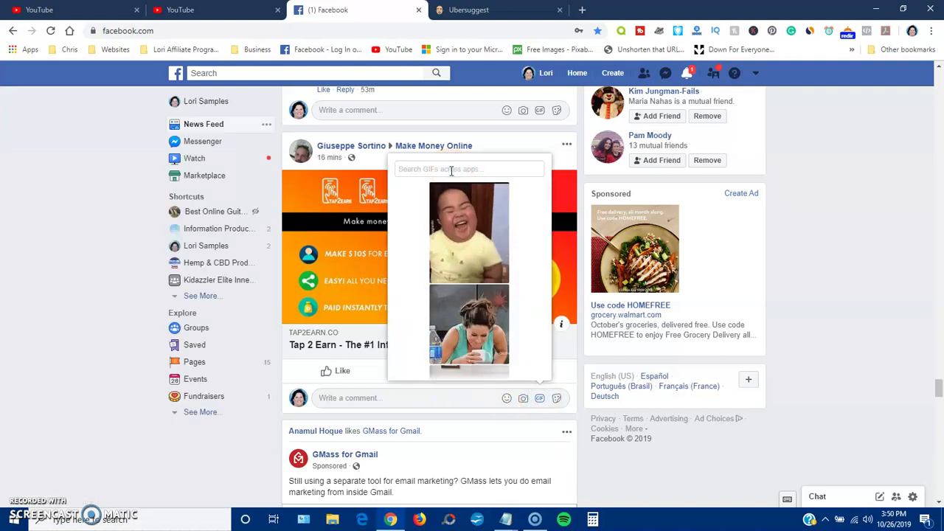
{"action": "type", "text": "fr"}
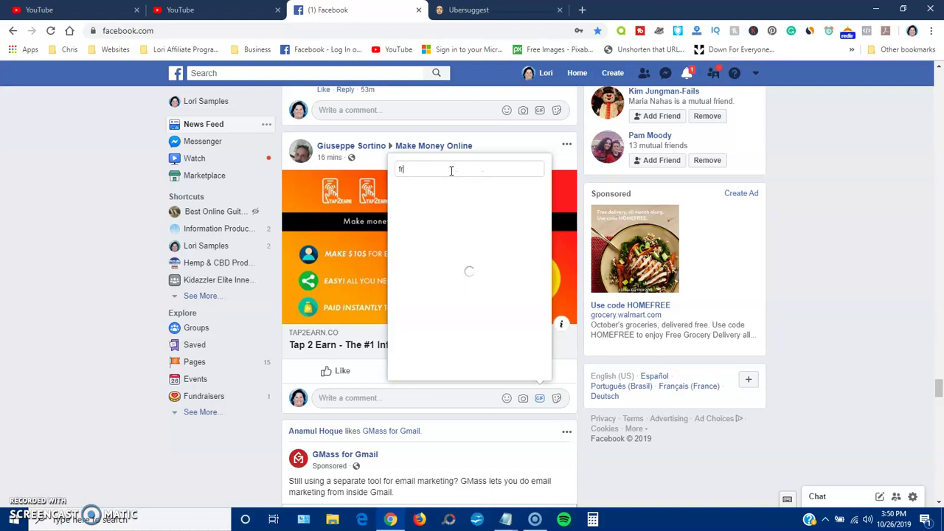
{"action": "type", "text": "aud"}
{"action": "scroll", "coordinate": [451, 170], "scroll_direction": "down", "scroll_amount": 10}
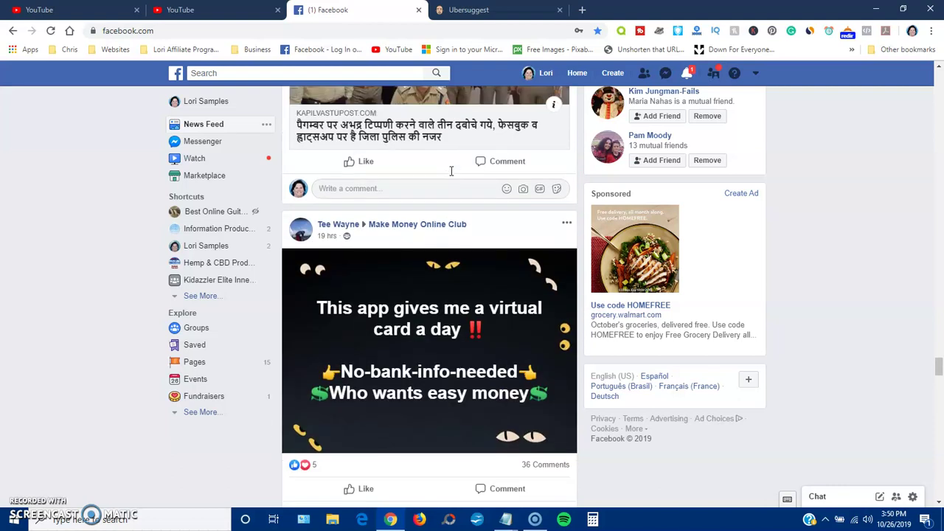
{"action": "scroll", "coordinate": [463, 244], "scroll_direction": "down", "scroll_amount": 2}
{"action": "scroll", "coordinate": [463, 244], "scroll_direction": "down", "scroll_amount": 2}
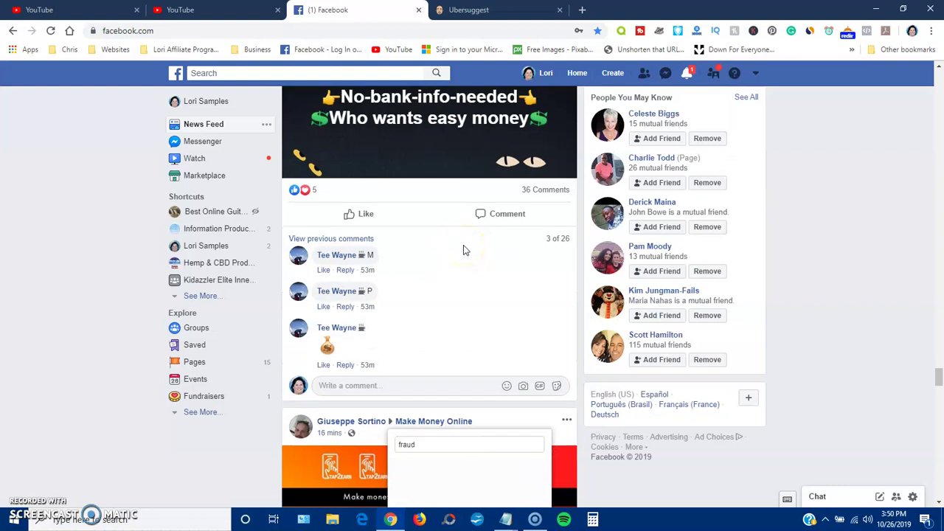
{"action": "scroll", "coordinate": [463, 245], "scroll_direction": "down", "scroll_amount": 2}
{"action": "left_click", "coordinate": [454, 424]}
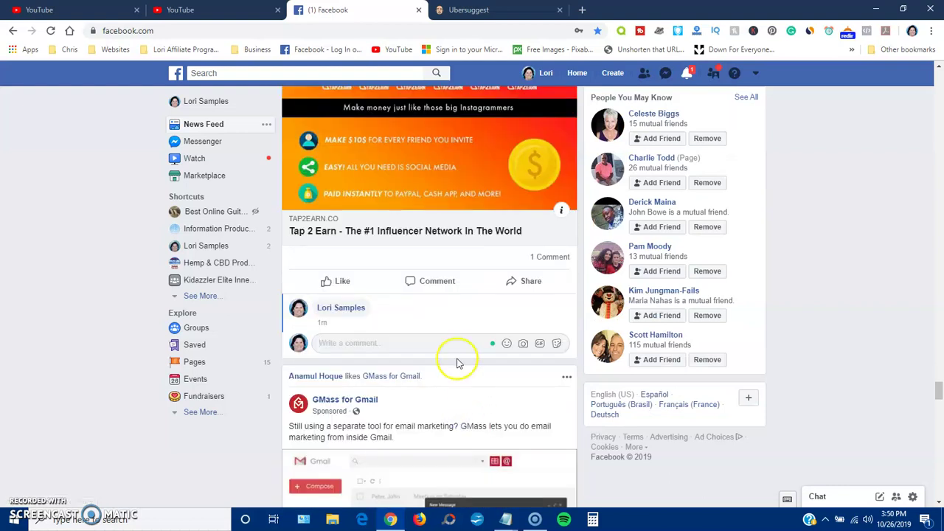
{"action": "scroll", "coordinate": [454, 360], "scroll_direction": "down", "scroll_amount": 2}
{"action": "scroll", "coordinate": [455, 360], "scroll_direction": "down", "scroll_amount": 3}
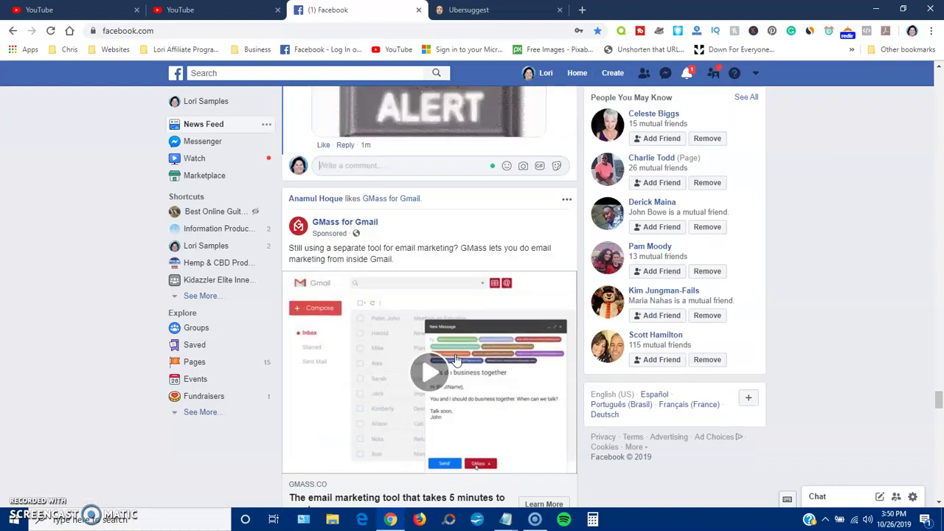
{"action": "scroll", "coordinate": [455, 360], "scroll_direction": "down", "scroll_amount": 2}
{"action": "scroll", "coordinate": [455, 358], "scroll_direction": "down", "scroll_amount": 2}
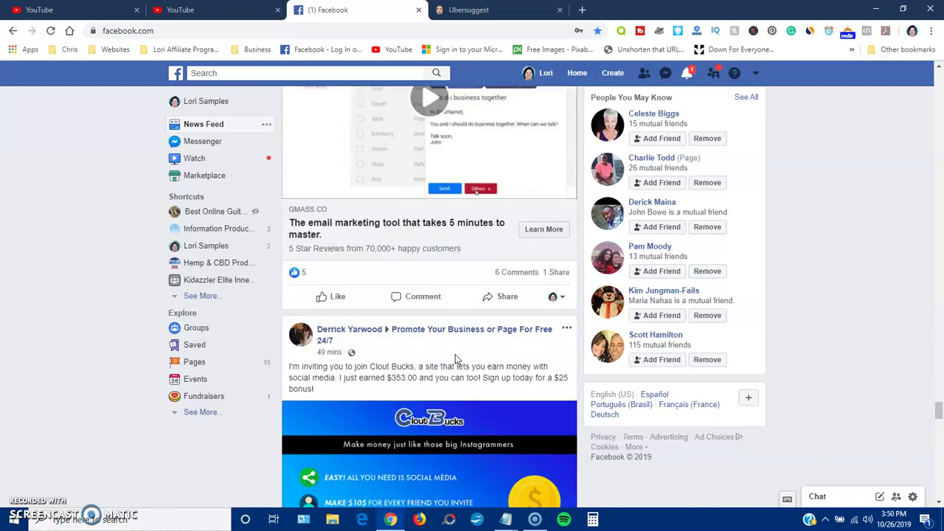
{"action": "scroll", "coordinate": [455, 359], "scroll_direction": "down", "scroll_amount": 1}
{"action": "scroll", "coordinate": [455, 358], "scroll_direction": "down", "scroll_amount": 1}
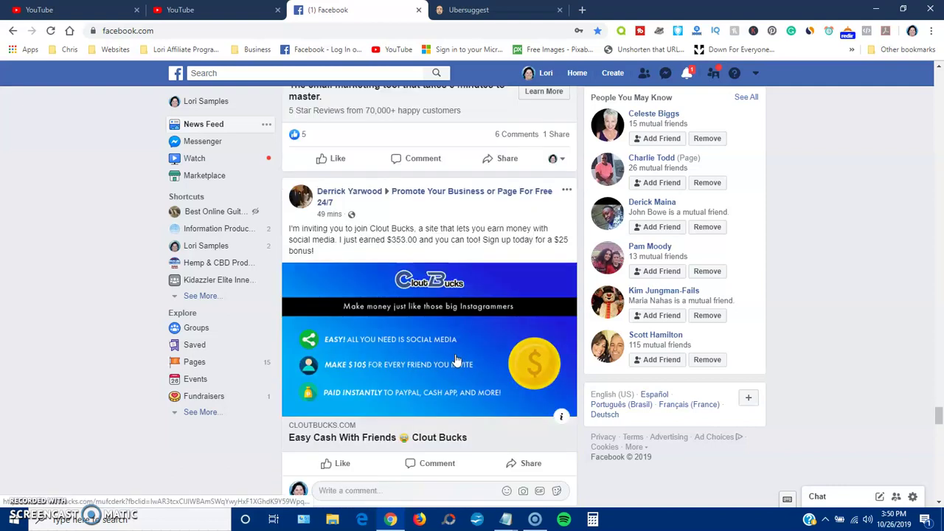
Hide all posts from the Clout Bucks poster, then undo the hide.
{"action": "left_click", "coordinate": [568, 191]}
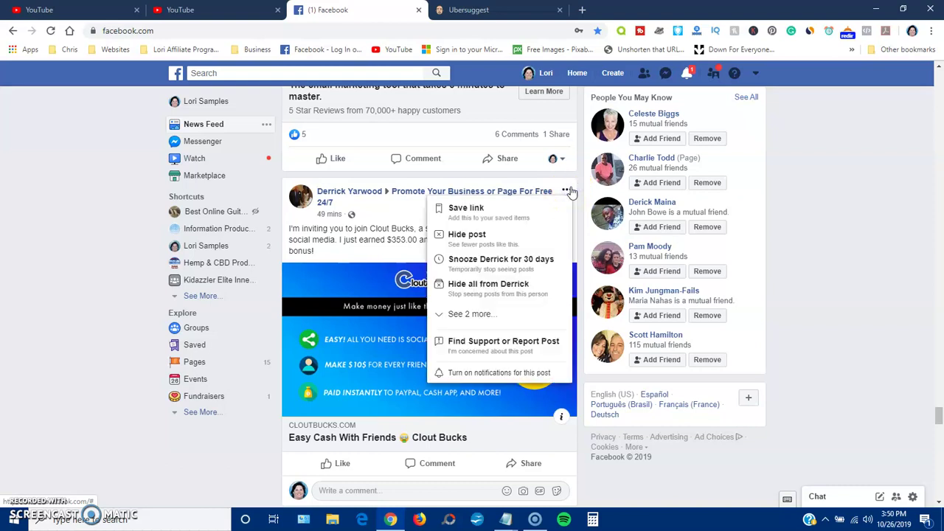
{"action": "left_click", "coordinate": [490, 285]}
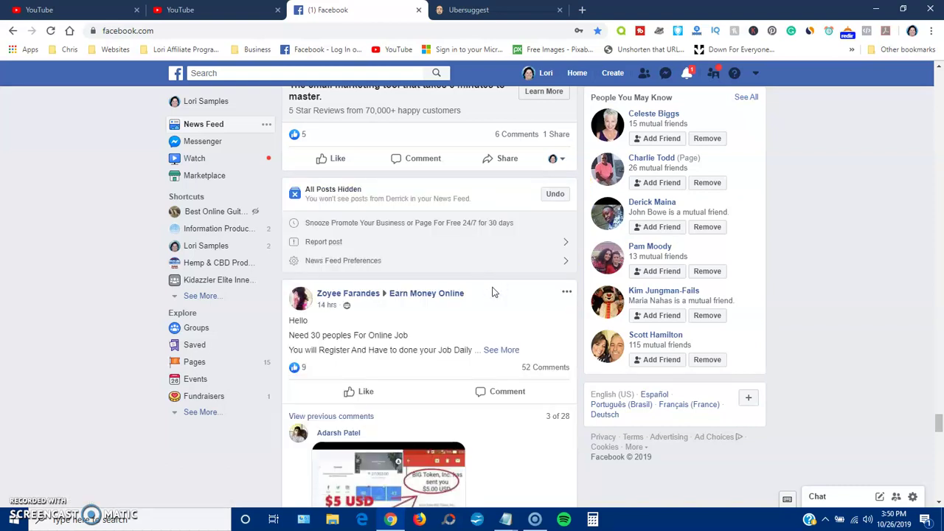
{"action": "left_click", "coordinate": [553, 194]}
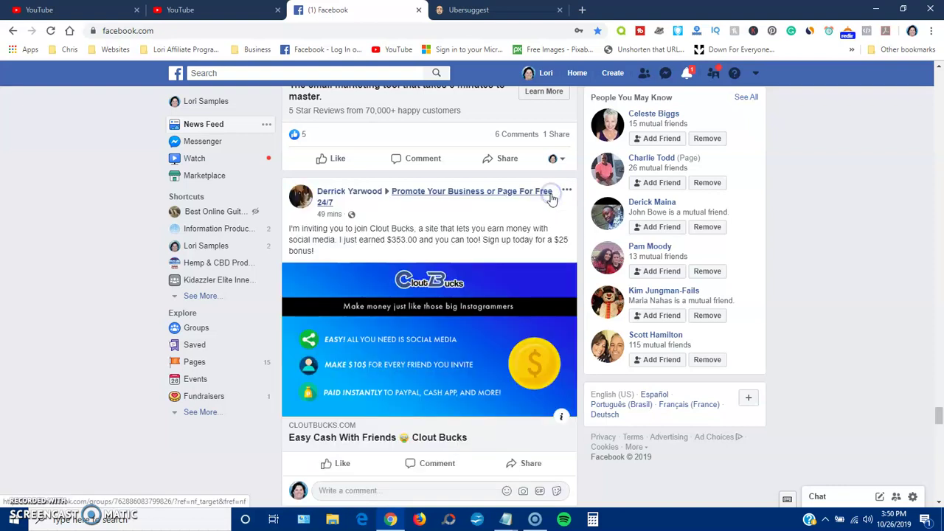
Report the Clout Bucks post as Fraud or Scam and notify the group admins.
{"action": "left_click", "coordinate": [568, 191]}
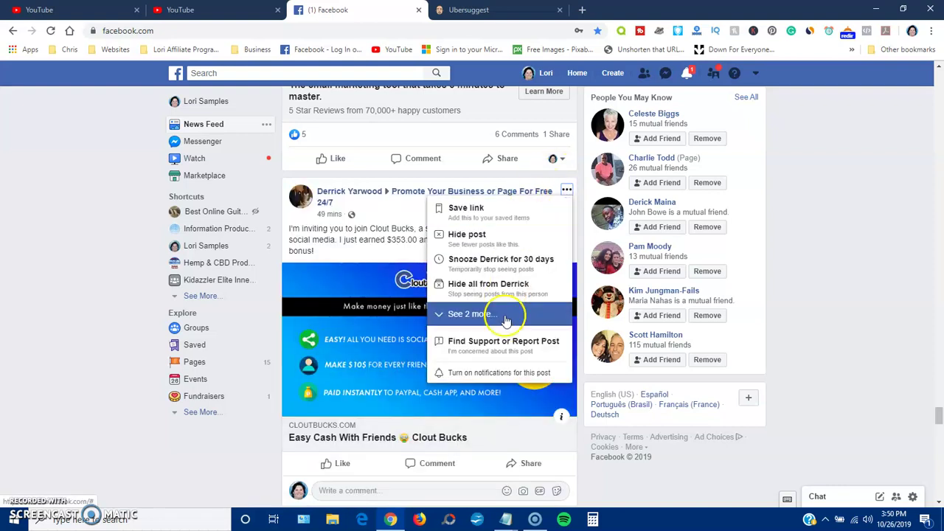
{"action": "left_click", "coordinate": [501, 341]}
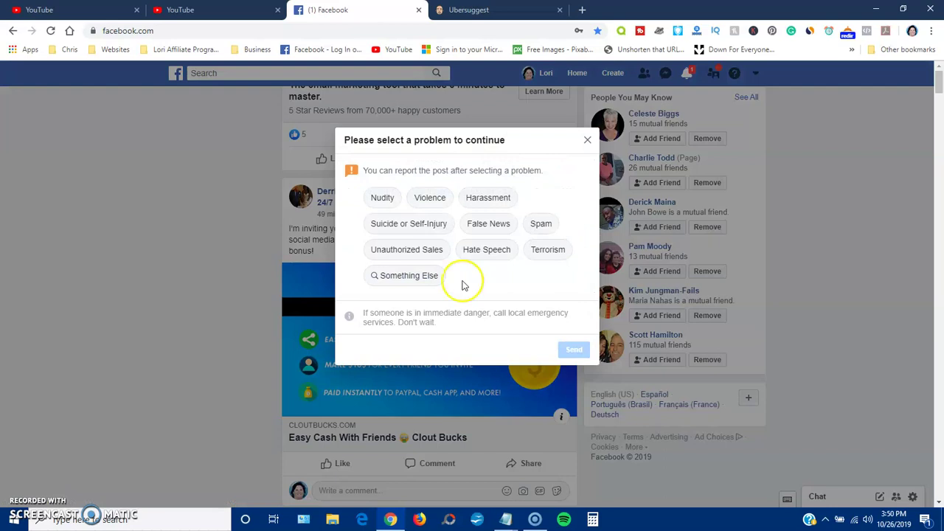
{"action": "left_click", "coordinate": [404, 276]}
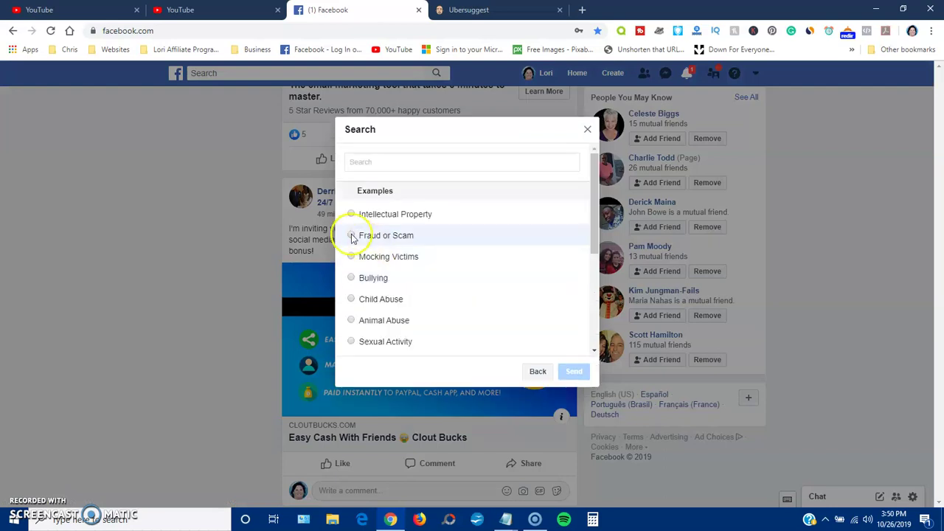
{"action": "left_click", "coordinate": [351, 235]}
{"action": "left_click", "coordinate": [573, 371]}
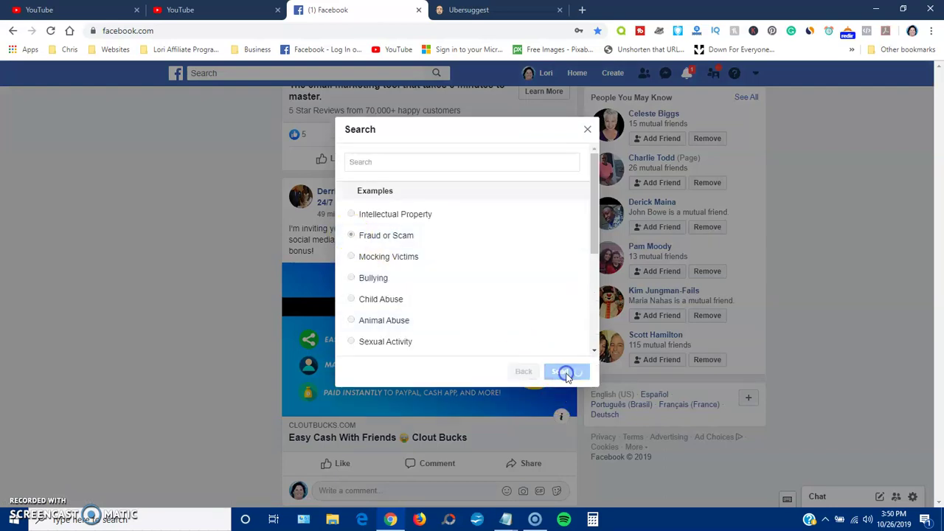
{"action": "left_click", "coordinate": [418, 421]}
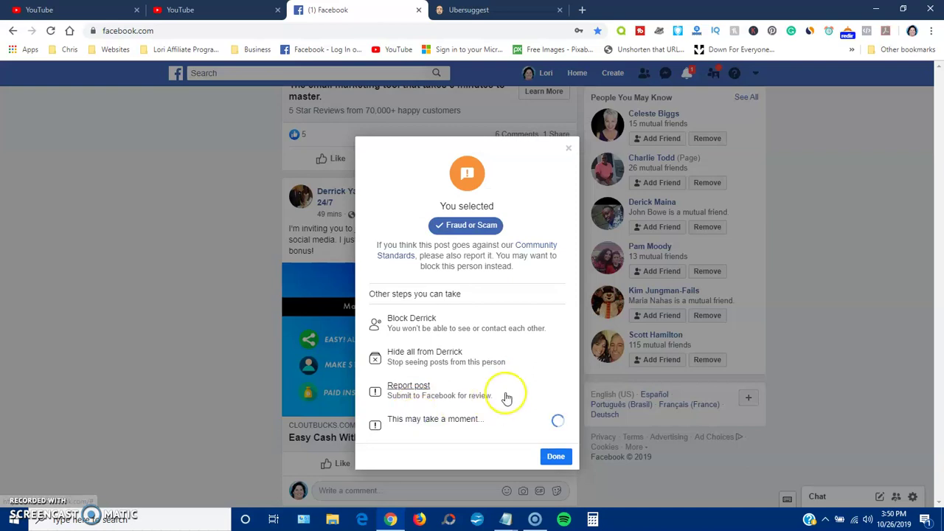
{"action": "left_click", "coordinate": [556, 458]}
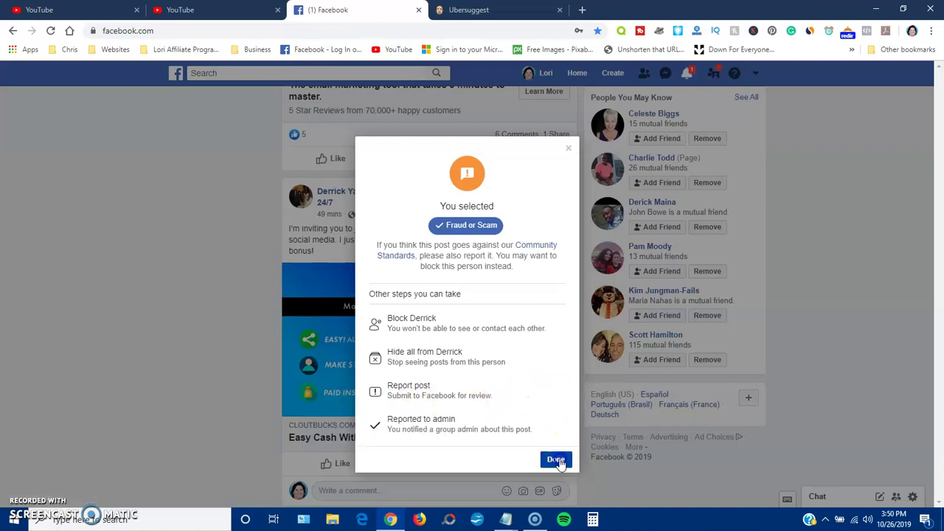
{"action": "scroll", "coordinate": [430, 374], "scroll_direction": "down", "scroll_amount": 2}
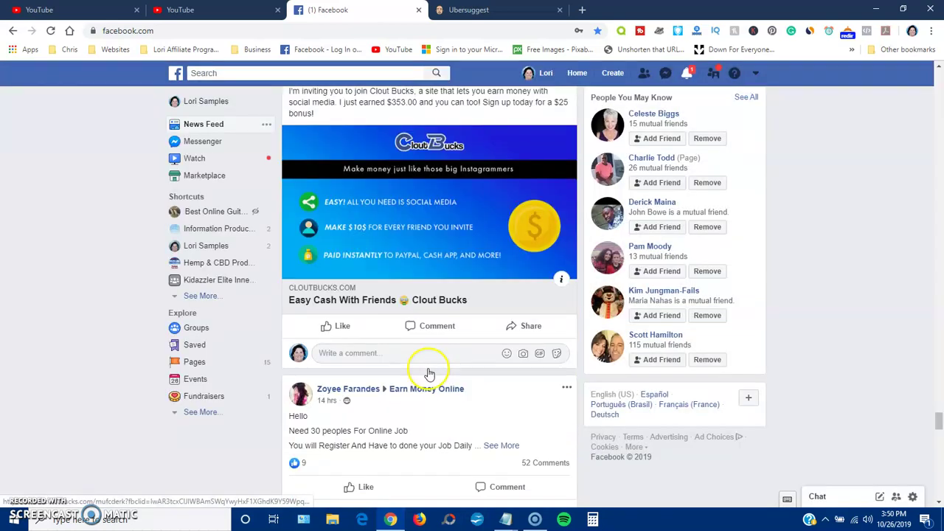
Comment on the Clout Bucks post with the IT'S A SCAM GIF from an 'sc' search.
{"action": "left_click", "coordinate": [540, 354]}
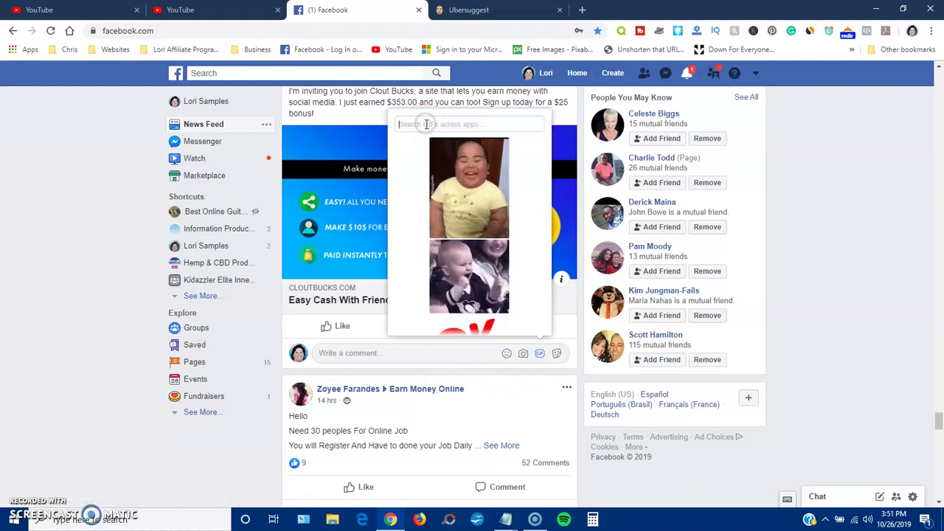
{"action": "type", "text": "scam"}
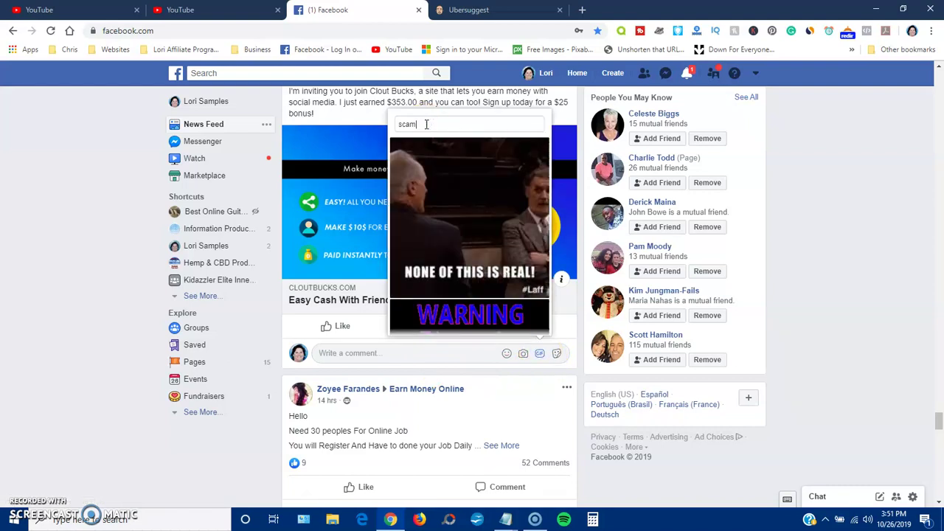
{"action": "scroll", "coordinate": [489, 195], "scroll_direction": "down", "scroll_amount": 3}
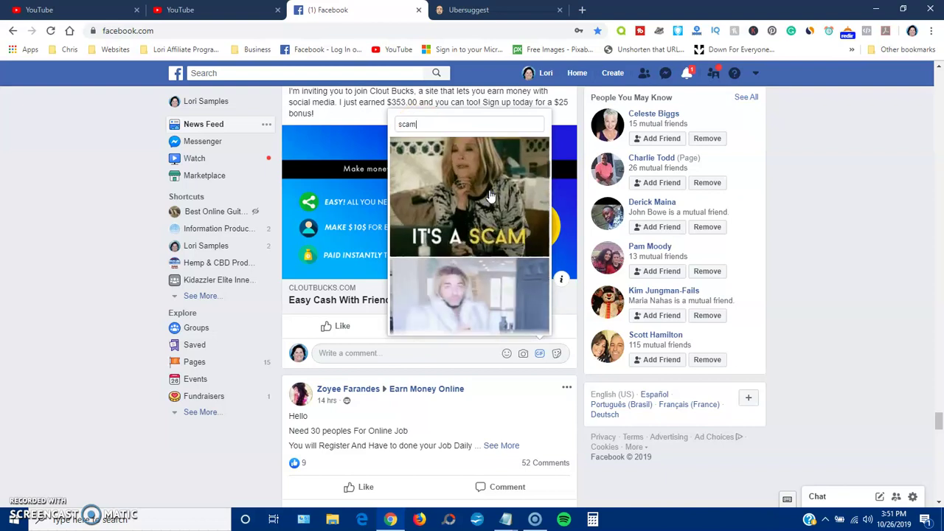
{"action": "left_click", "coordinate": [472, 201]}
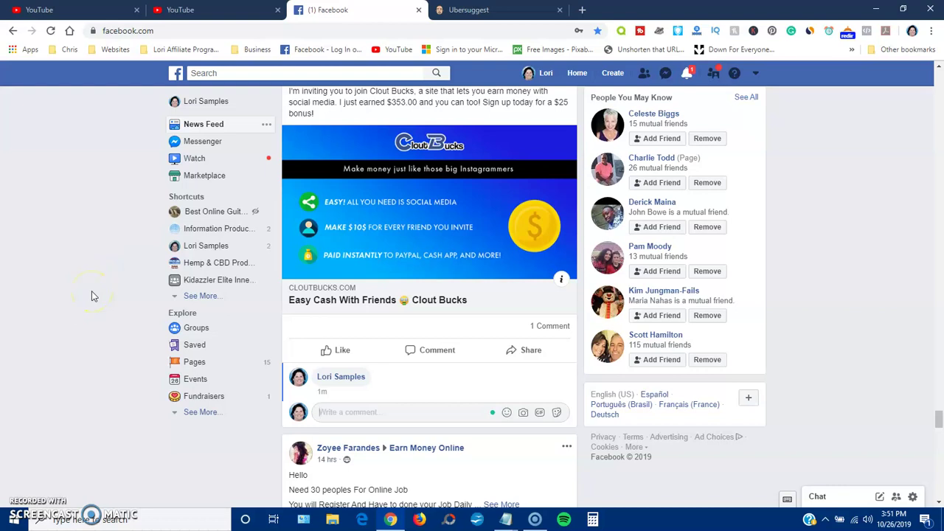
Scroll the feed down to the 'Earn $25 now just for signing up' Tap2Earn post.
{"action": "scroll", "coordinate": [92, 295], "scroll_direction": "down", "scroll_amount": 2}
{"action": "scroll", "coordinate": [91, 296], "scroll_direction": "down", "scroll_amount": 1}
{"action": "scroll", "coordinate": [91, 296], "scroll_direction": "down", "scroll_amount": 3}
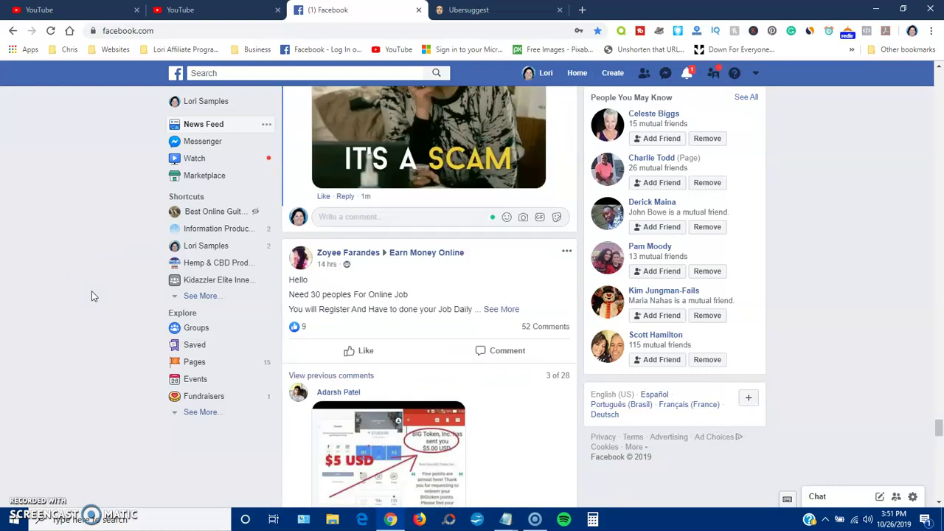
{"action": "scroll", "coordinate": [91, 296], "scroll_direction": "down", "scroll_amount": 2}
{"action": "scroll", "coordinate": [91, 296], "scroll_direction": "down", "scroll_amount": 3}
{"action": "scroll", "coordinate": [91, 296], "scroll_direction": "down", "scroll_amount": 2}
{"action": "scroll", "coordinate": [92, 296], "scroll_direction": "down", "scroll_amount": 3}
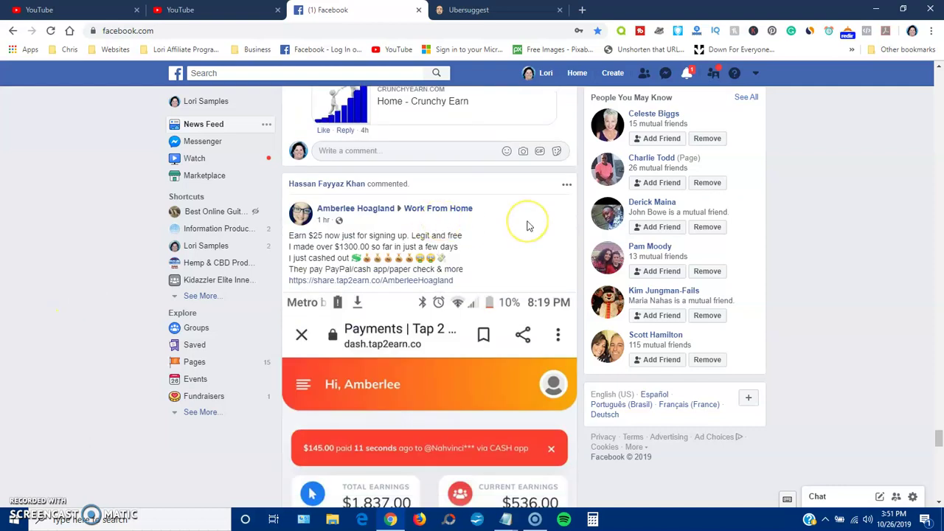
{"action": "scroll", "coordinate": [527, 226], "scroll_direction": "down", "scroll_amount": 1}
{"action": "scroll", "coordinate": [484, 236], "scroll_direction": "down", "scroll_amount": 3}
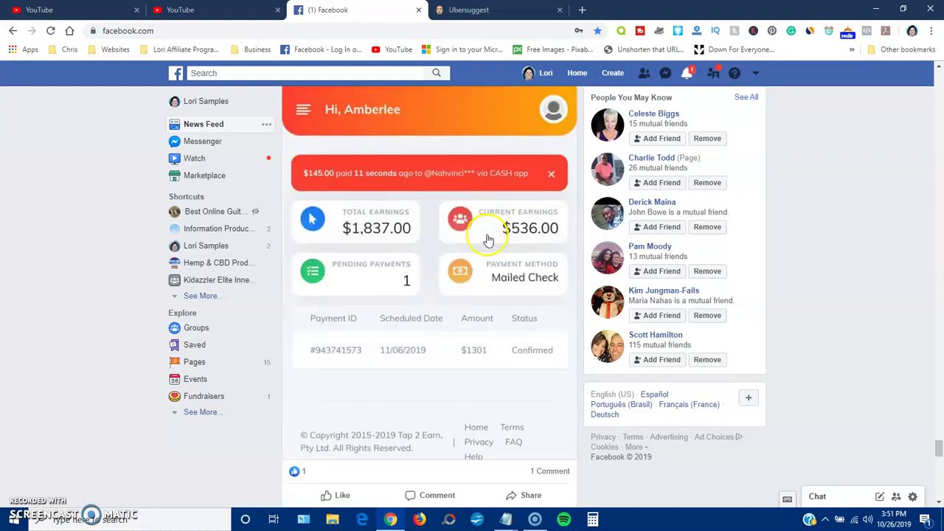
{"action": "scroll", "coordinate": [487, 241], "scroll_direction": "down", "scroll_amount": 2}
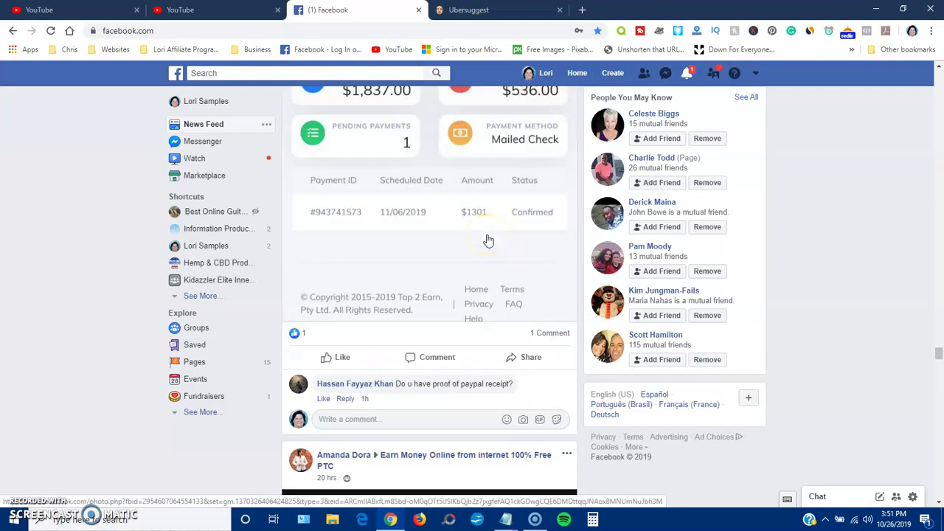
{"action": "scroll", "coordinate": [502, 251], "scroll_direction": "up", "scroll_amount": 4}
{"action": "scroll", "coordinate": [503, 251], "scroll_direction": "up", "scroll_amount": 2}
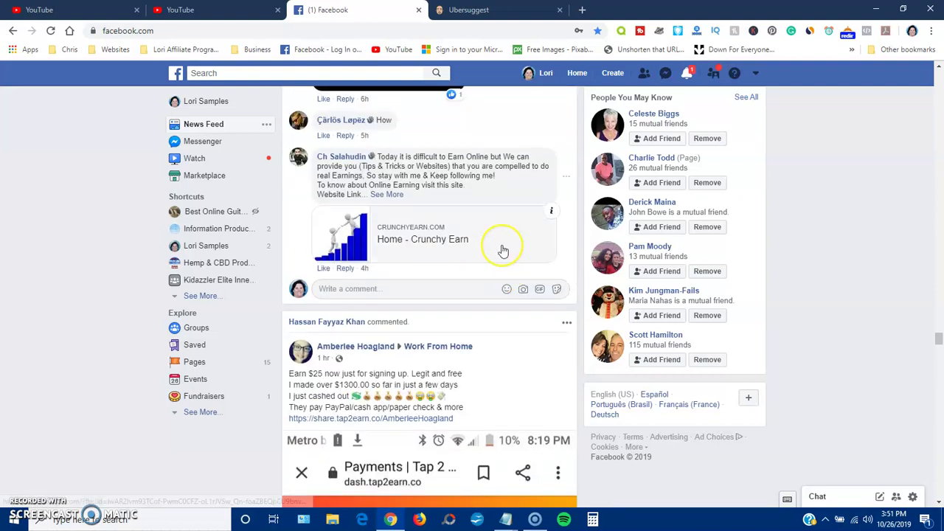
{"action": "scroll", "coordinate": [502, 251], "scroll_direction": "down", "scroll_amount": 2}
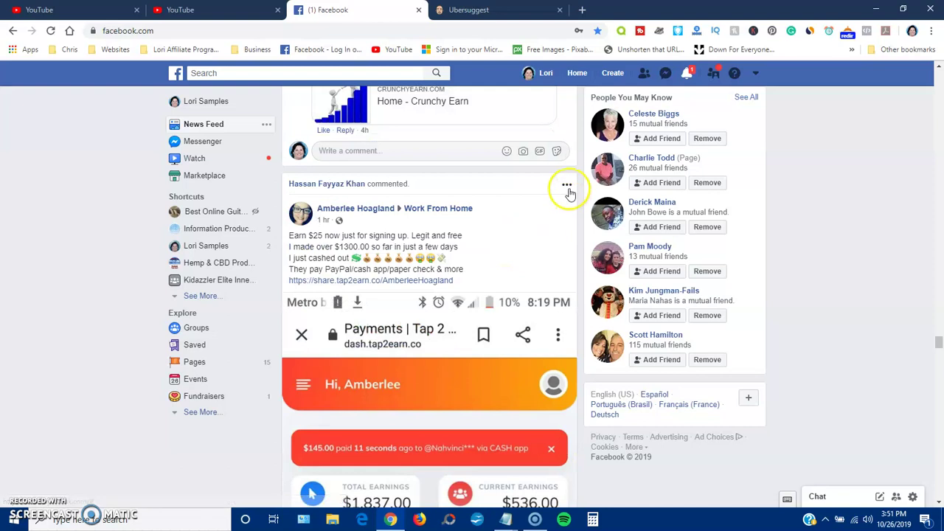
Report the Earn $25 post as Fraud or Scam and notify the group admins.
{"action": "left_click", "coordinate": [566, 187]}
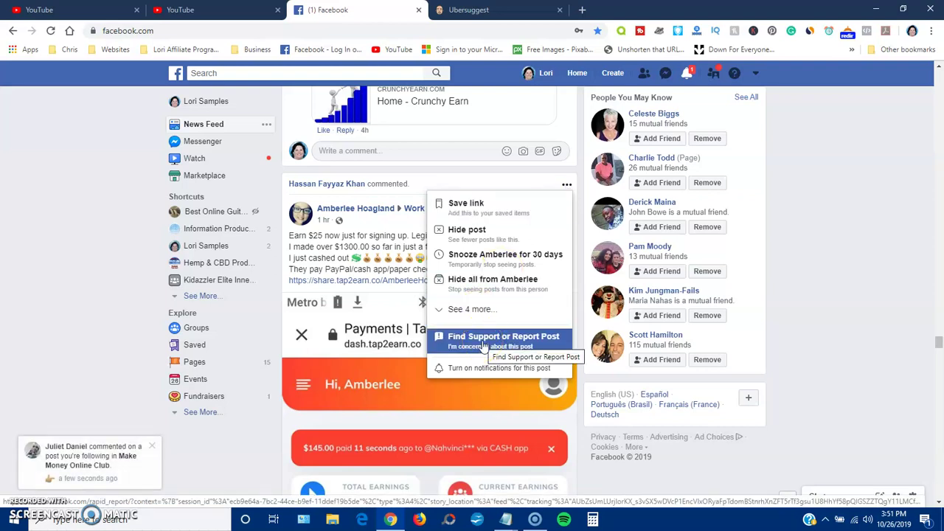
{"action": "left_click", "coordinate": [483, 345]}
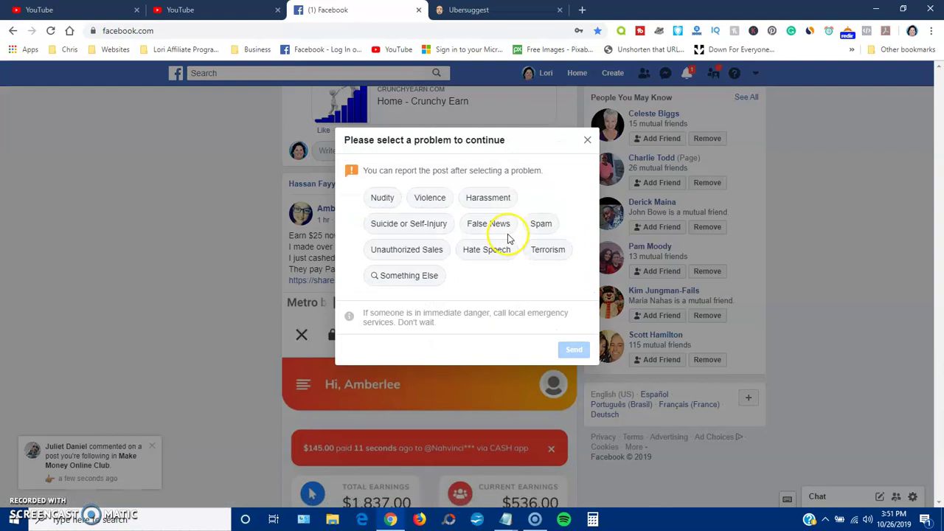
{"action": "left_click", "coordinate": [406, 275]}
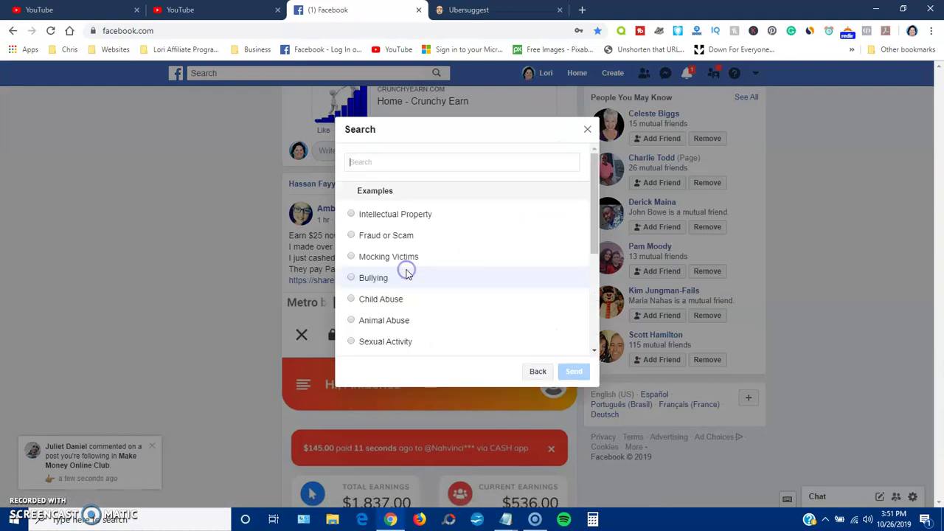
{"action": "left_click", "coordinate": [351, 234]}
{"action": "left_click", "coordinate": [573, 371]}
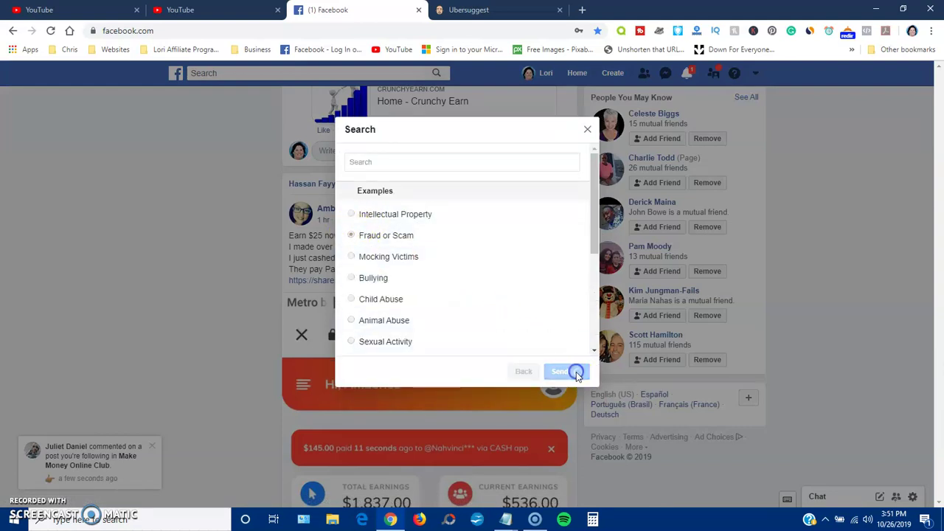
{"action": "left_click", "coordinate": [402, 453]}
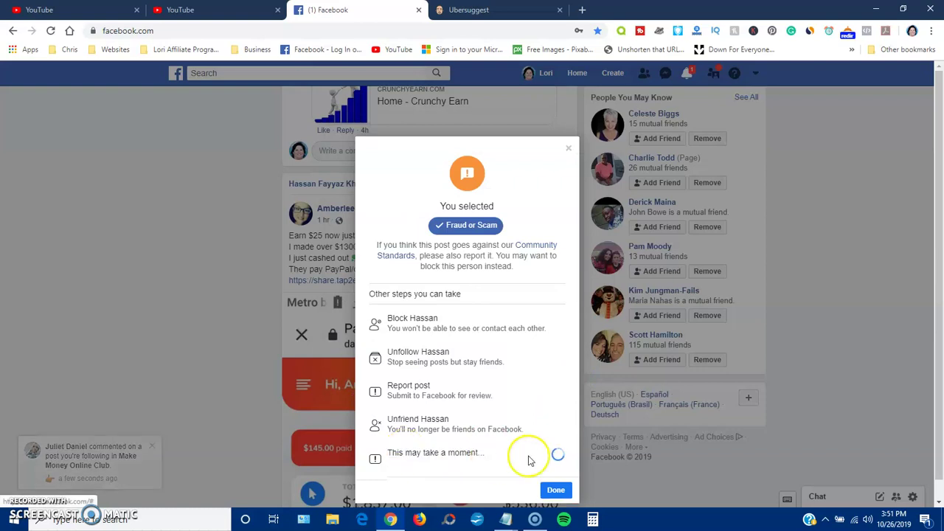
Comment on the Earn $25 post with a GIF found by searching 'scam'.
{"action": "left_click", "coordinate": [555, 494]}
{"action": "scroll", "coordinate": [543, 430], "scroll_direction": "down", "scroll_amount": 1}
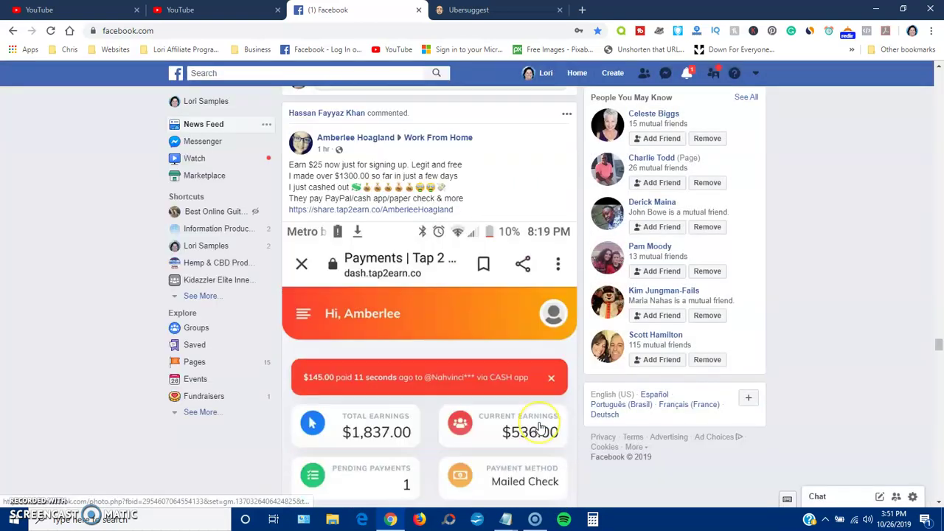
{"action": "scroll", "coordinate": [539, 428], "scroll_direction": "down", "scroll_amount": 2}
{"action": "scroll", "coordinate": [540, 428], "scroll_direction": "down", "scroll_amount": 1}
{"action": "scroll", "coordinate": [539, 427], "scroll_direction": "down", "scroll_amount": 2}
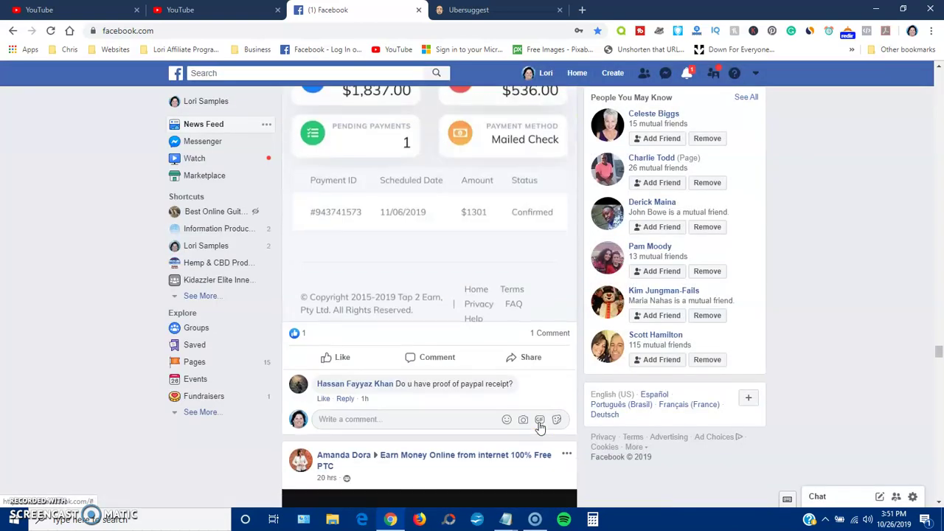
{"action": "left_click", "coordinate": [538, 418]}
{"action": "left_click", "coordinate": [437, 191]}
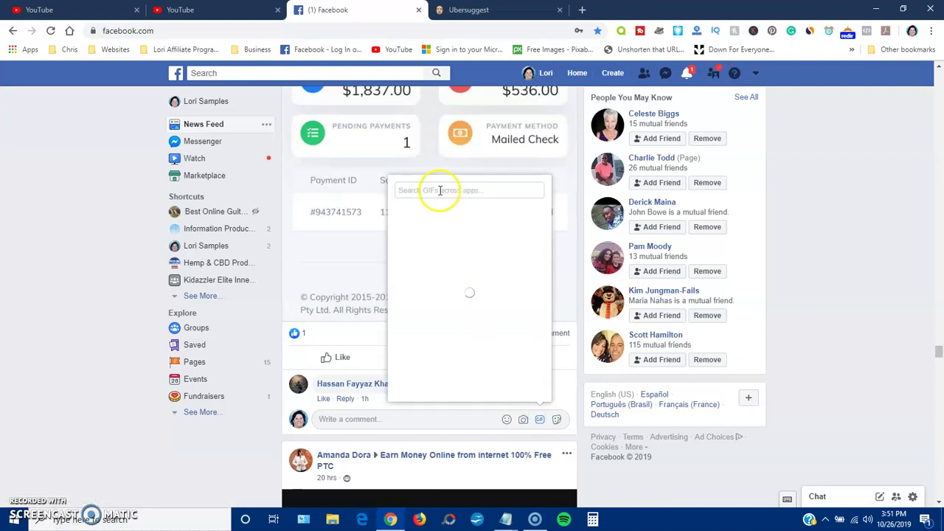
{"action": "type", "text": "scam"}
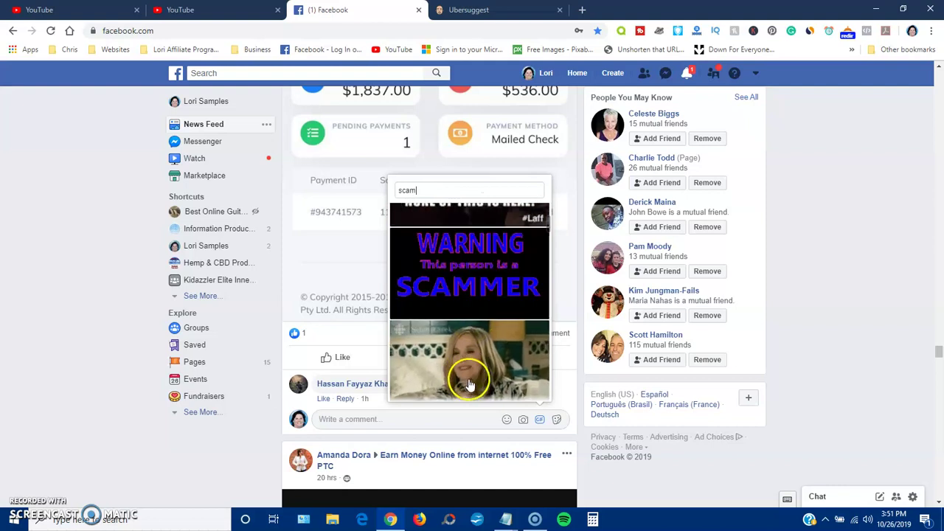
{"action": "left_click", "coordinate": [468, 384]}
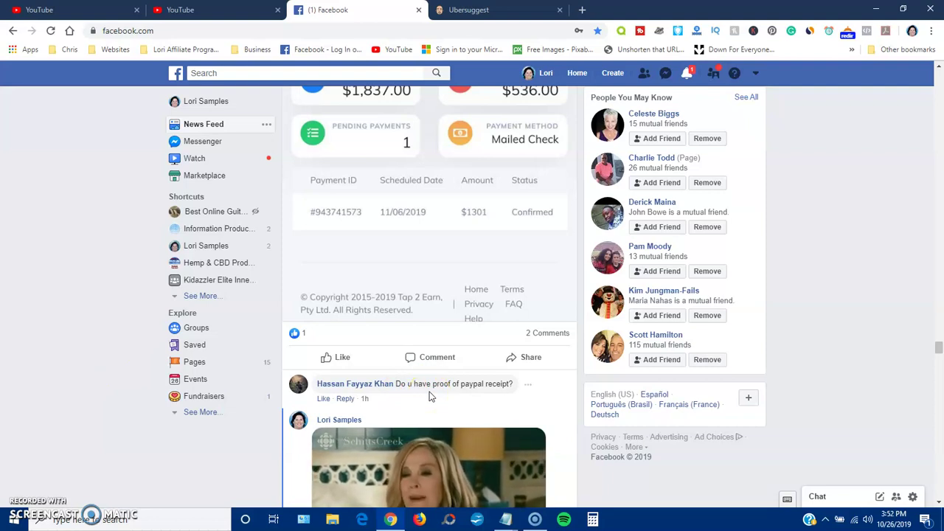
{"action": "scroll", "coordinate": [429, 392], "scroll_direction": "down", "scroll_amount": 2}
{"action": "scroll", "coordinate": [429, 393], "scroll_direction": "down", "scroll_amount": 4}
{"action": "scroll", "coordinate": [429, 393], "scroll_direction": "down", "scroll_amount": 6}
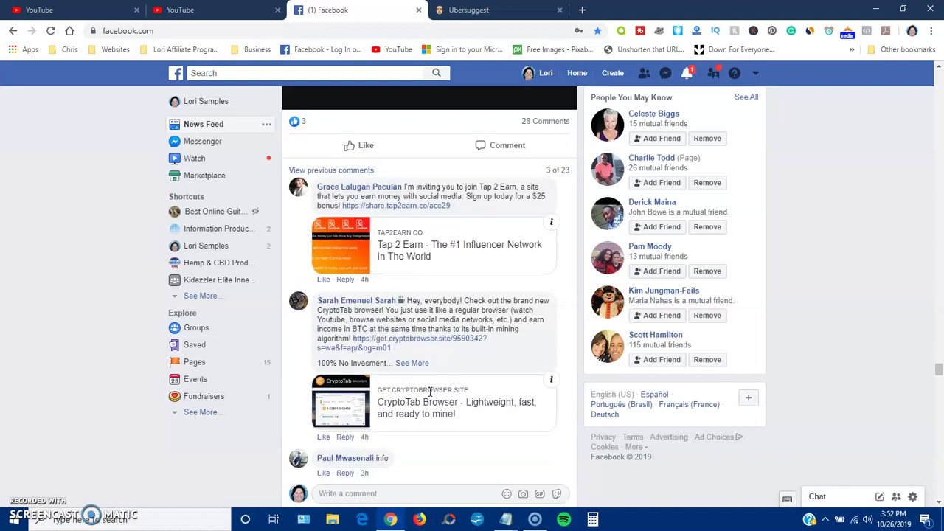
{"action": "left_click", "coordinate": [344, 281]}
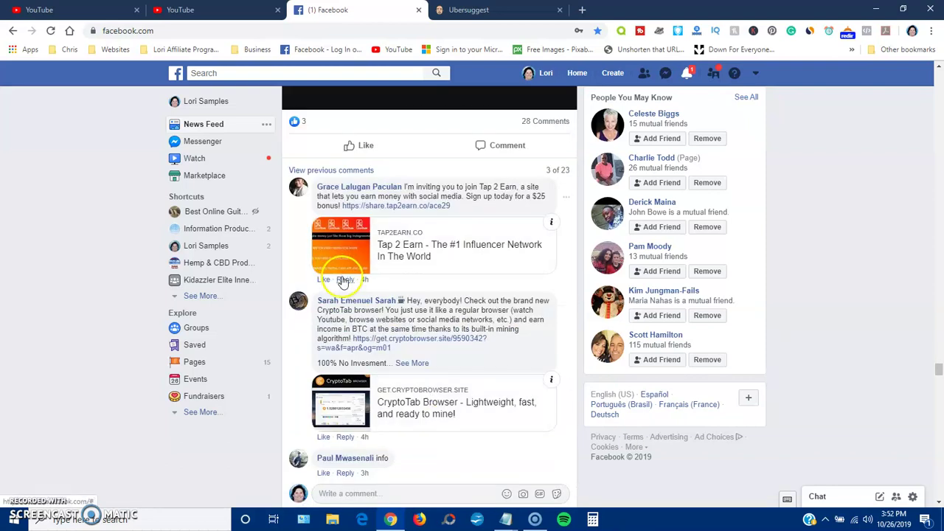
{"action": "left_click", "coordinate": [566, 196]}
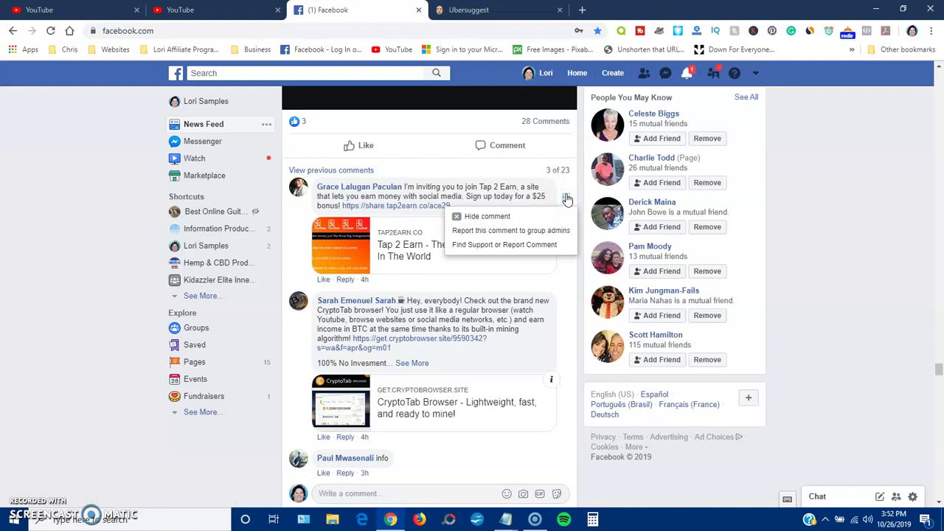
{"action": "left_click", "coordinate": [520, 230]}
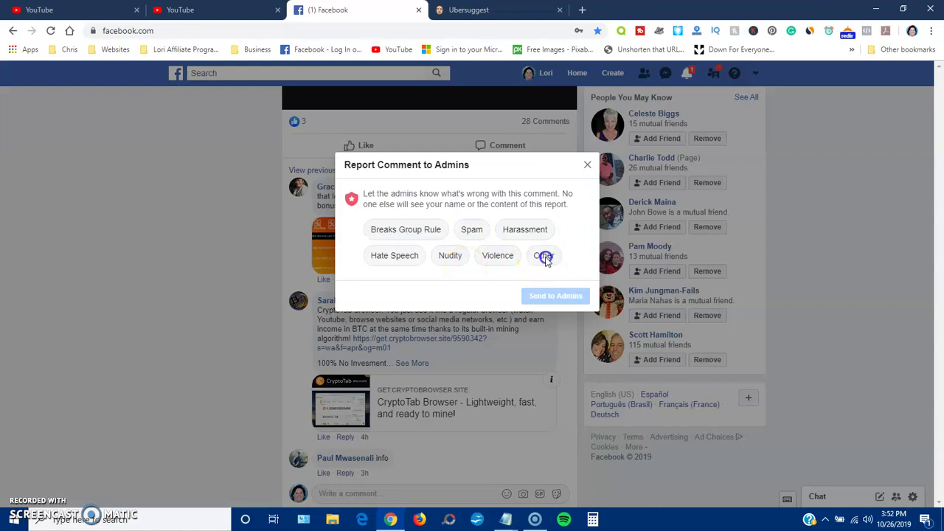
{"action": "left_click", "coordinate": [544, 256]}
{"action": "left_click", "coordinate": [552, 296]}
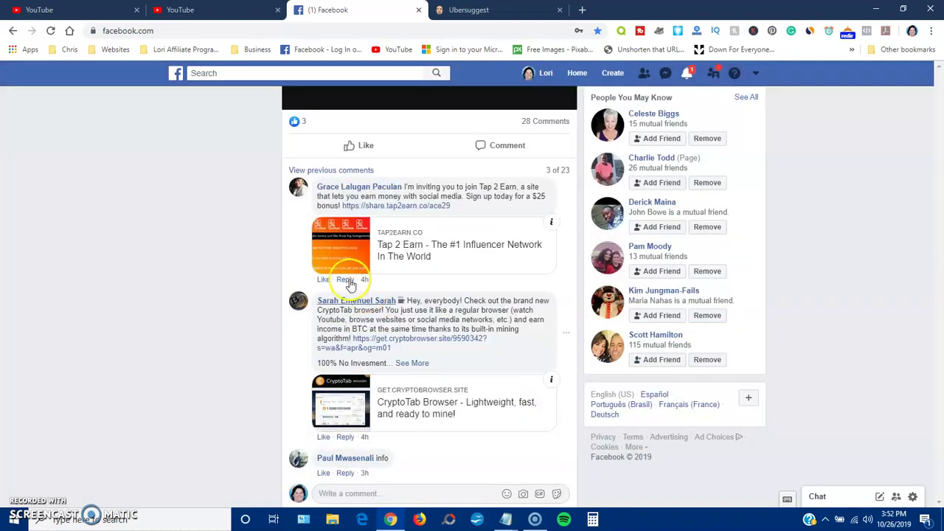
{"action": "left_click", "coordinate": [345, 280]}
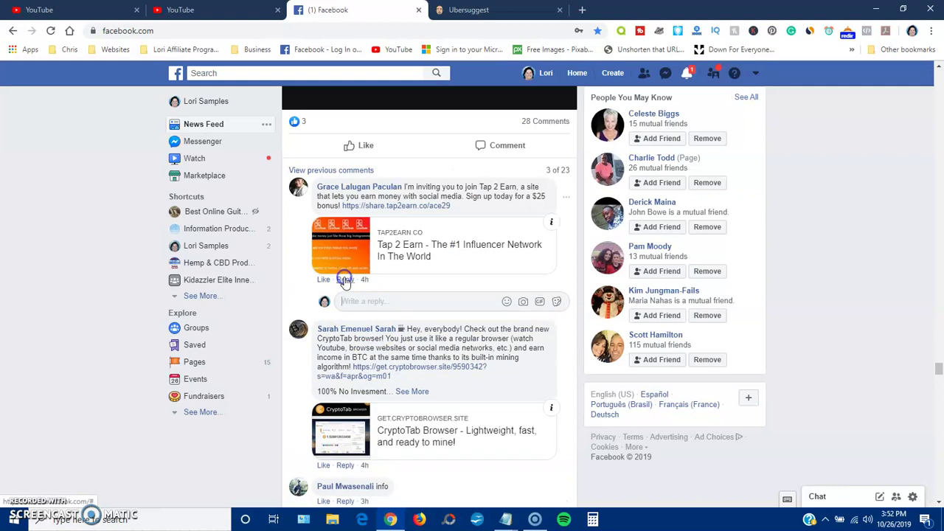
{"action": "left_click", "coordinate": [536, 303]}
{"action": "type", "text": "s"}
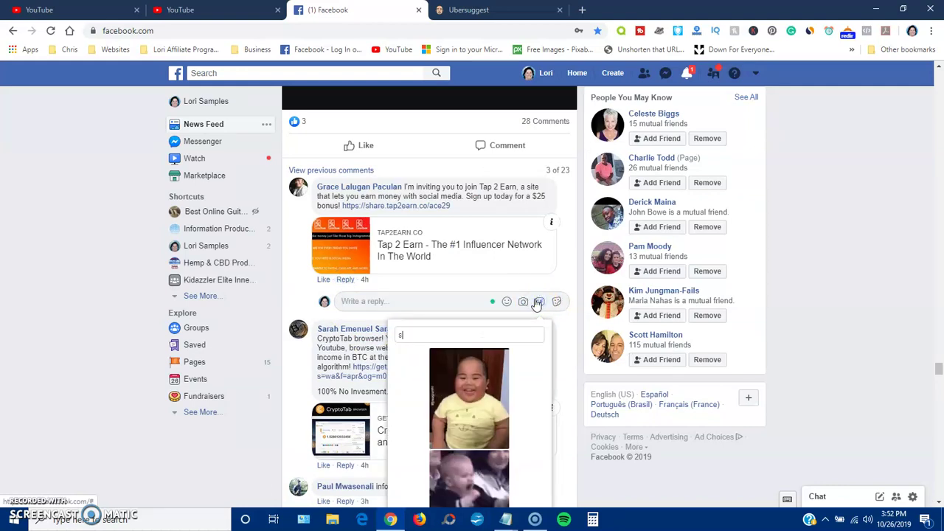
{"action": "type", "text": "cam"}
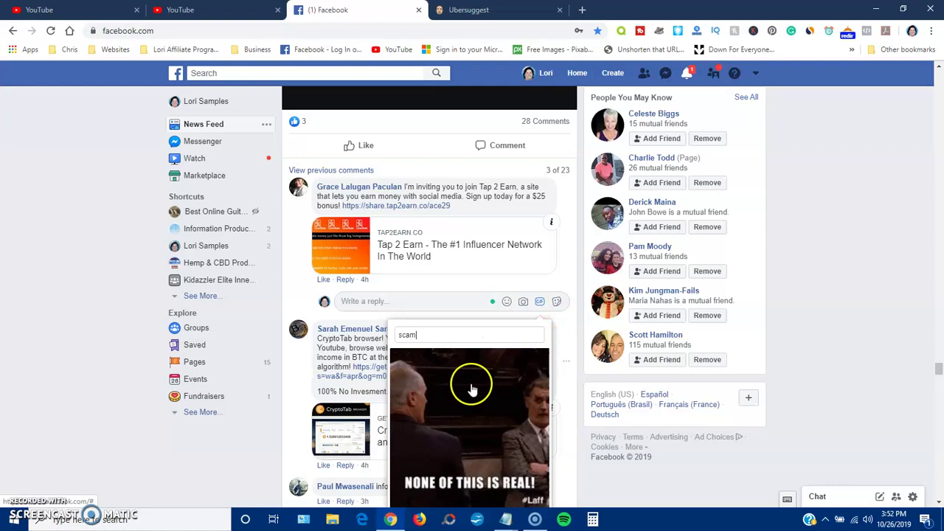
{"action": "scroll", "coordinate": [474, 389], "scroll_direction": "down", "scroll_amount": 3}
{"action": "scroll", "coordinate": [468, 421], "scroll_direction": "down", "scroll_amount": 2}
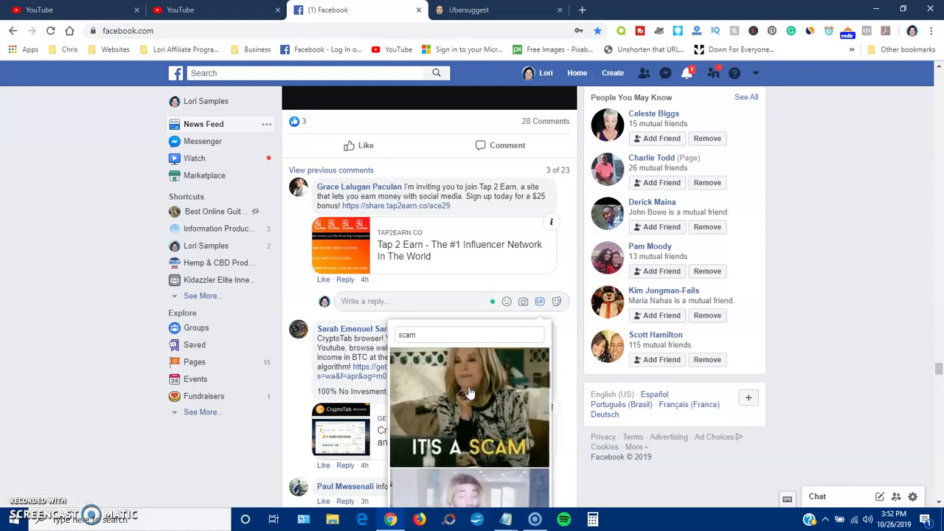
{"action": "left_click", "coordinate": [466, 430]}
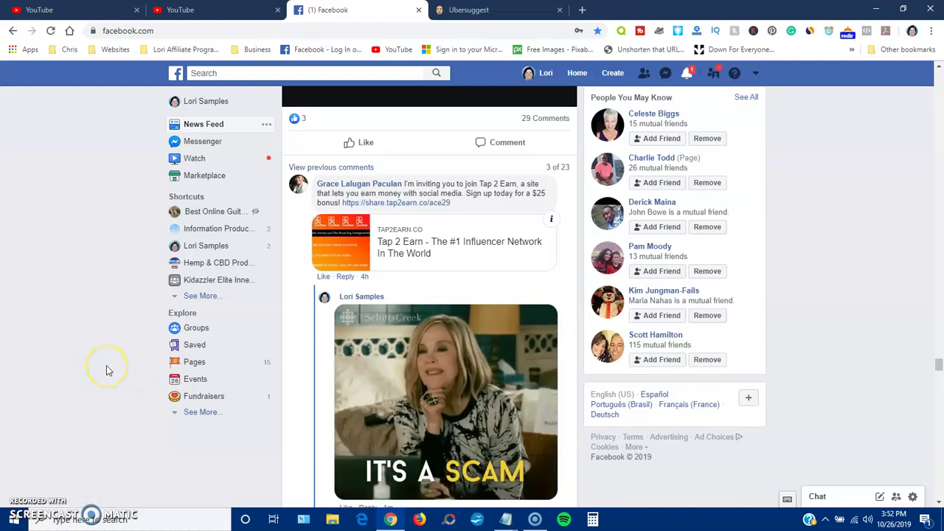
Scroll the feed to HD Magno's InfluencerCash 'earn $500 today' post in Make Money Online - USA.
{"action": "scroll", "coordinate": [106, 367], "scroll_direction": "down", "scroll_amount": 2}
{"action": "scroll", "coordinate": [106, 367], "scroll_direction": "down", "scroll_amount": 2}
{"action": "scroll", "coordinate": [106, 367], "scroll_direction": "down", "scroll_amount": 2}
{"action": "scroll", "coordinate": [106, 364], "scroll_direction": "down", "scroll_amount": 4}
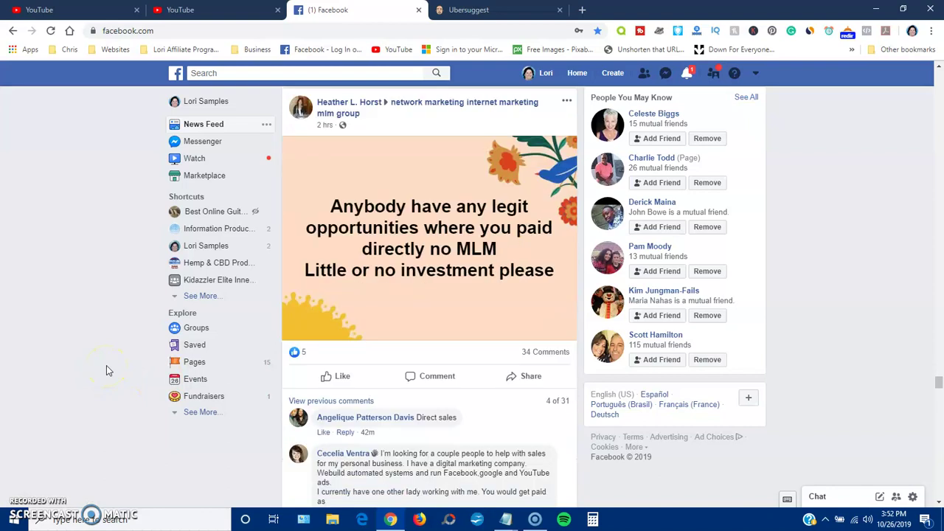
{"action": "scroll", "coordinate": [106, 365], "scroll_direction": "down", "scroll_amount": 2}
{"action": "scroll", "coordinate": [107, 365], "scroll_direction": "down", "scroll_amount": 2}
{"action": "scroll", "coordinate": [106, 365], "scroll_direction": "down", "scroll_amount": 4}
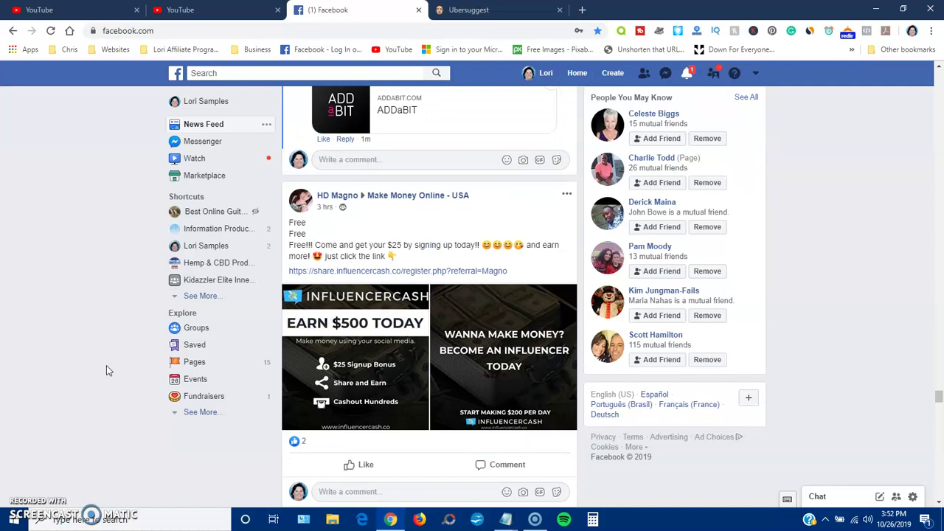
{"action": "scroll", "coordinate": [106, 369], "scroll_direction": "down", "scroll_amount": 2}
{"action": "scroll", "coordinate": [538, 302], "scroll_direction": "up", "scroll_amount": 2}
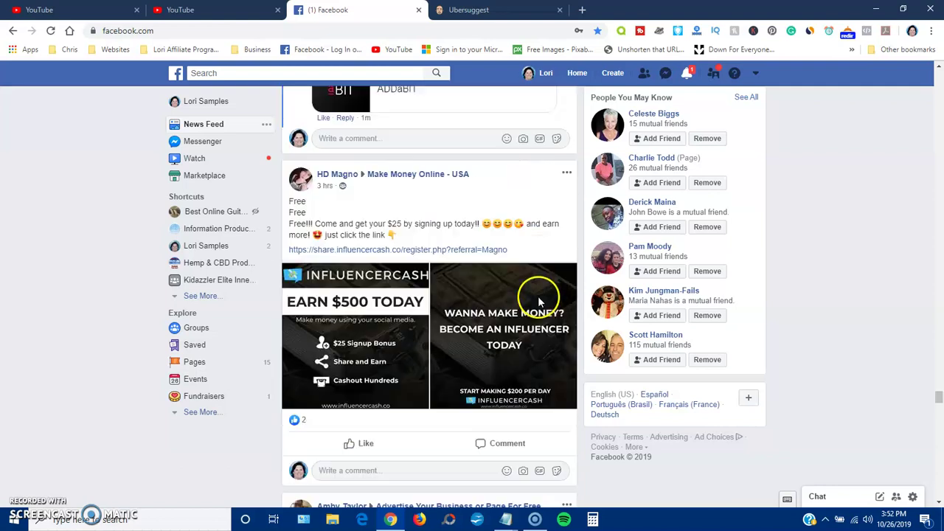
{"action": "left_click", "coordinate": [566, 195]}
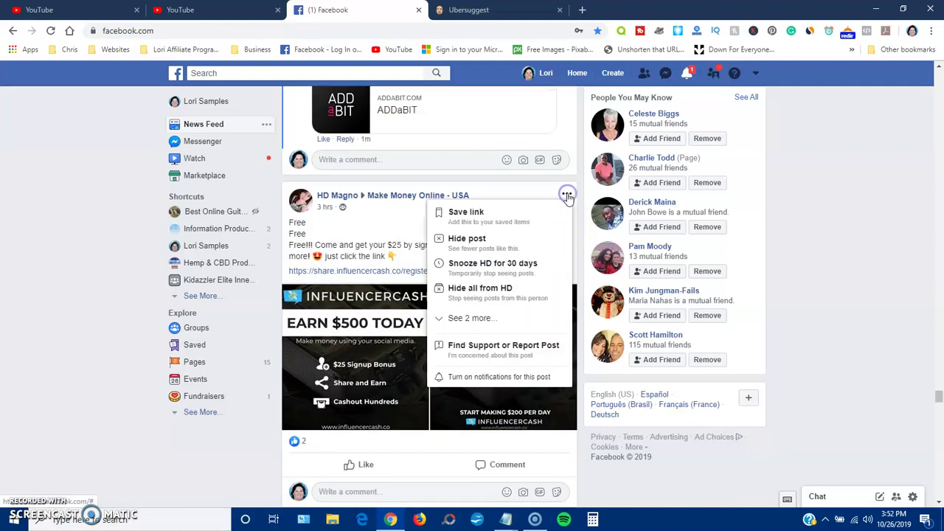
{"action": "left_click", "coordinate": [492, 347]}
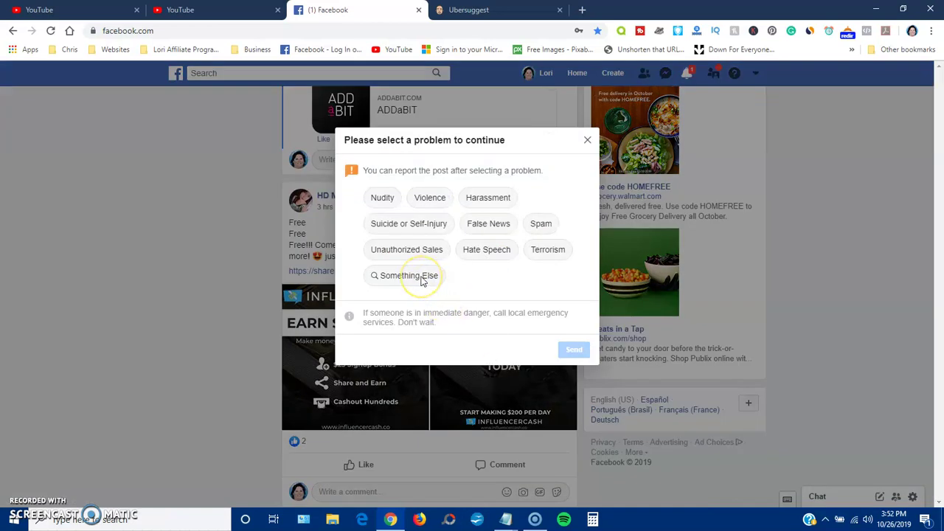
{"action": "left_click", "coordinate": [422, 277]}
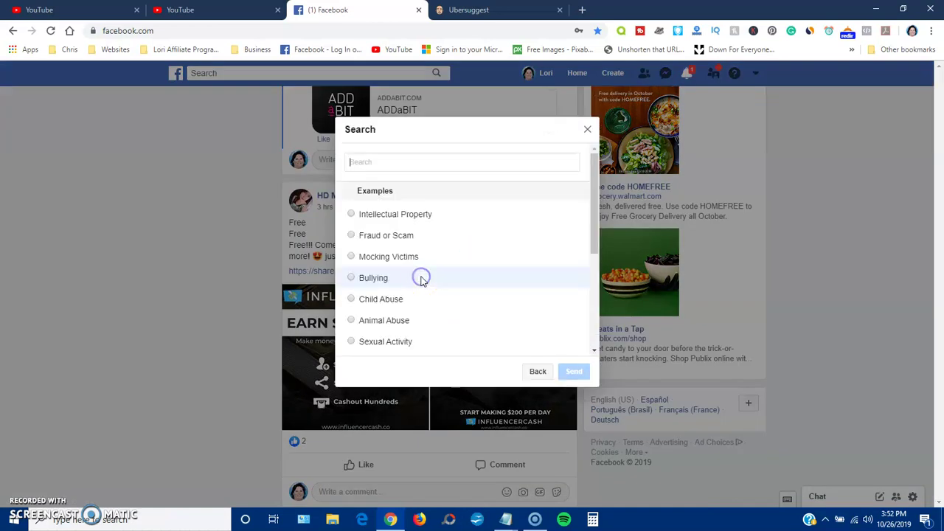
{"action": "left_click", "coordinate": [351, 236]}
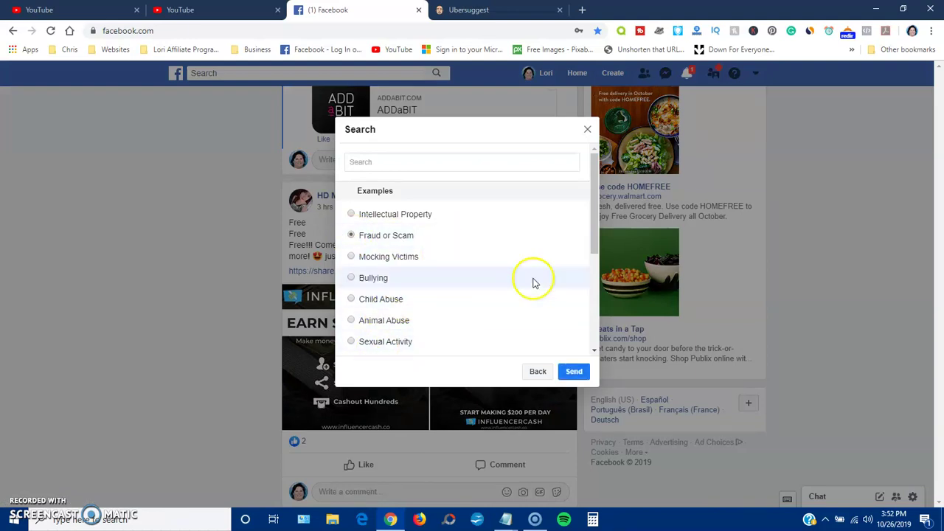
{"action": "left_click", "coordinate": [575, 373]}
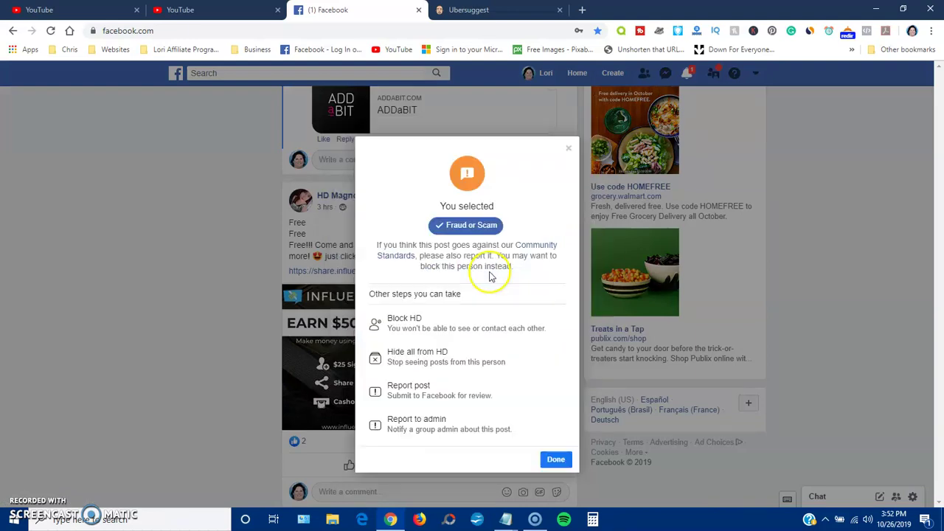
{"action": "left_click", "coordinate": [425, 418]}
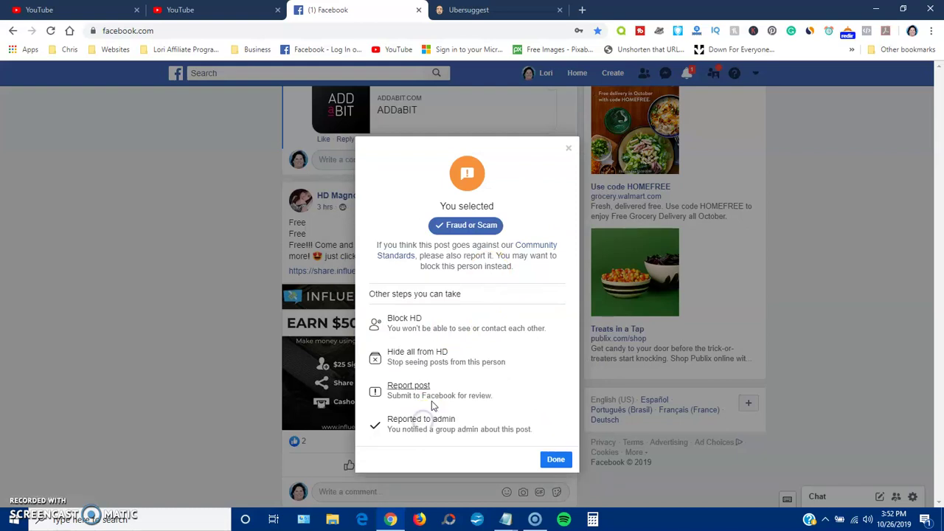
Close the report confirmation and comment on the InfluencerCash post with a FRAUD ALERT GIF.
{"action": "left_click", "coordinate": [555, 458]}
{"action": "scroll", "coordinate": [469, 390], "scroll_direction": "down", "scroll_amount": 2}
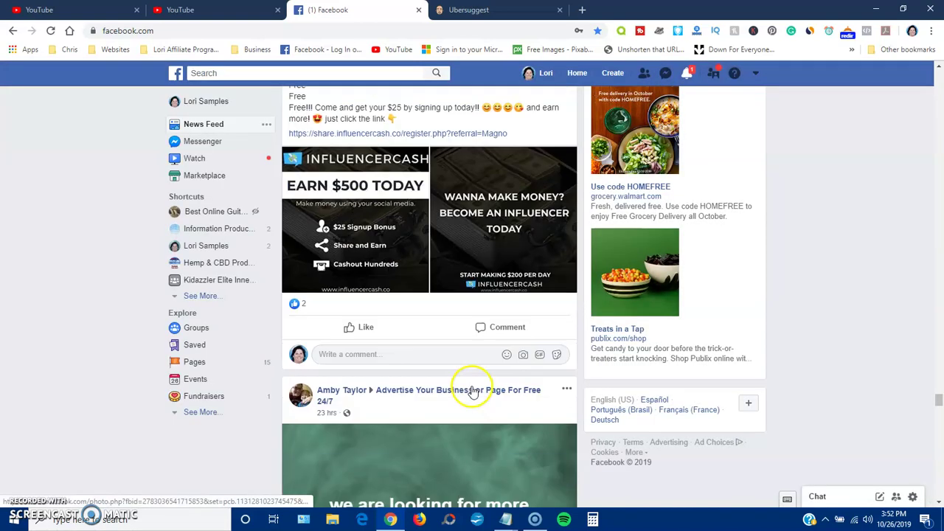
{"action": "left_click", "coordinate": [539, 355]}
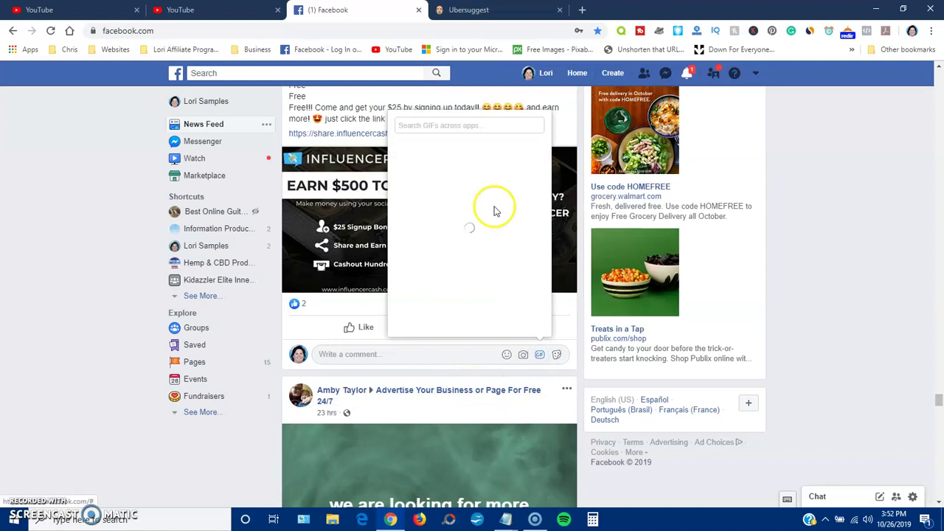
{"action": "left_click", "coordinate": [476, 126]}
{"action": "type", "text": "f"}
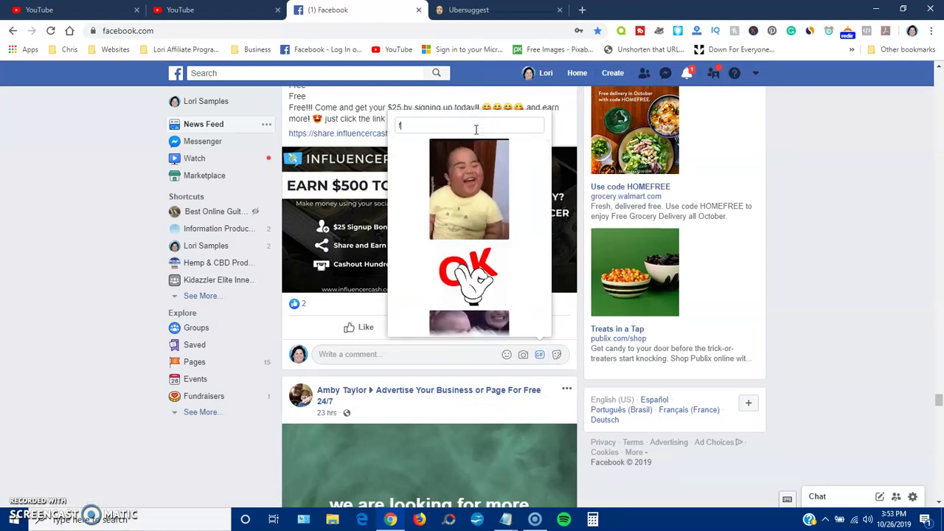
{"action": "type", "text": "raud"}
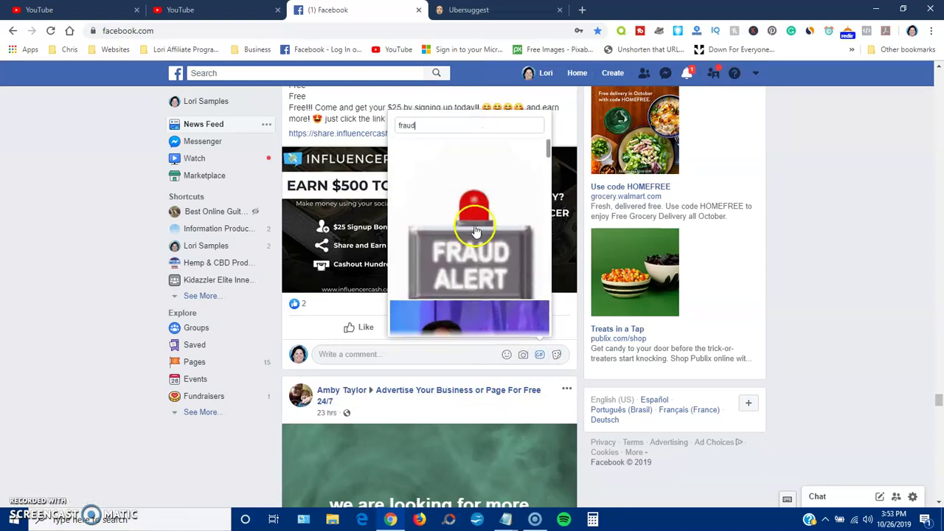
{"action": "left_click", "coordinate": [467, 267]}
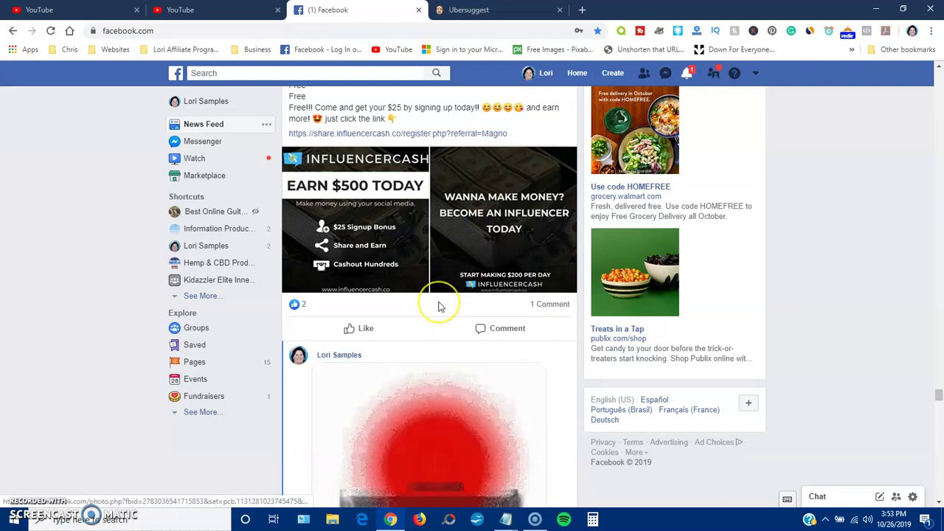
Scroll down the feed to the next post.
{"action": "scroll", "coordinate": [442, 302], "scroll_direction": "down", "scroll_amount": 4}
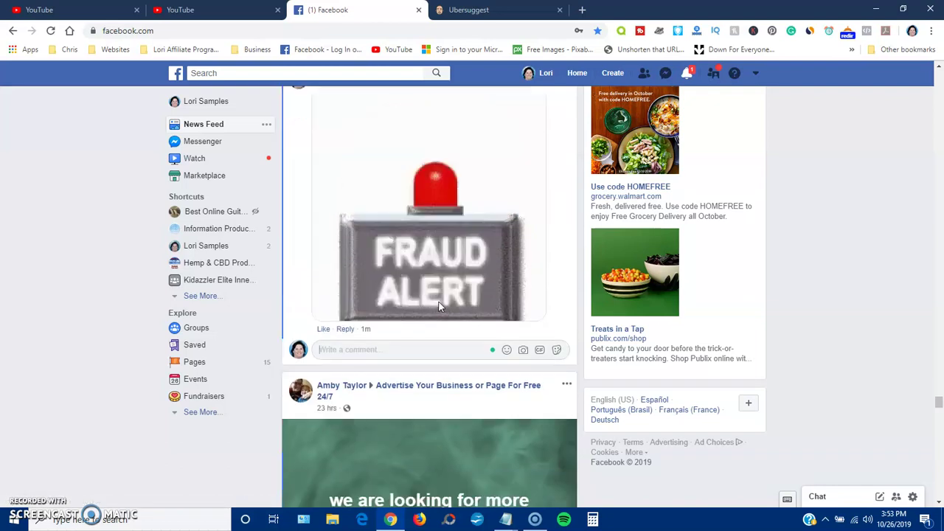
{"action": "scroll", "coordinate": [438, 307], "scroll_direction": "down", "scroll_amount": 2}
{"action": "scroll", "coordinate": [438, 306], "scroll_direction": "down", "scroll_amount": 2}
{"action": "scroll", "coordinate": [438, 307], "scroll_direction": "down", "scroll_amount": 2}
{"action": "scroll", "coordinate": [438, 307], "scroll_direction": "down", "scroll_amount": 2}
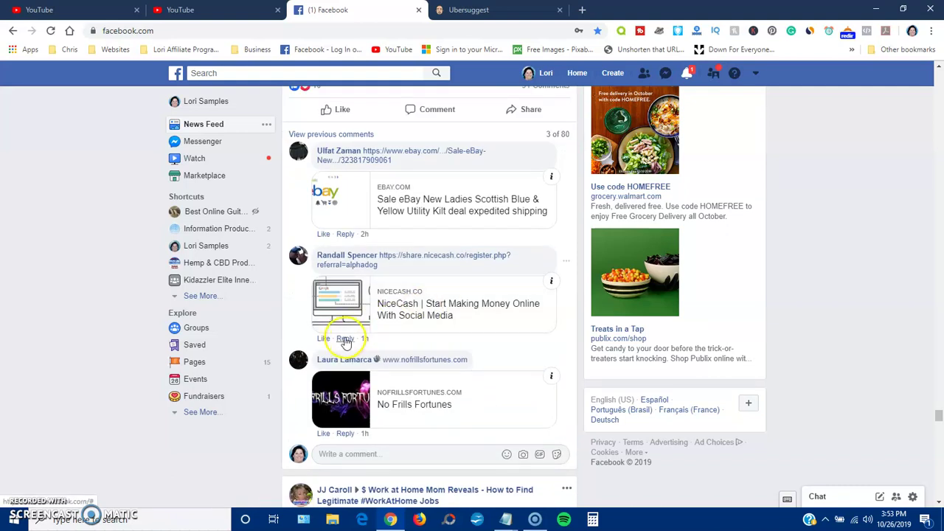
{"action": "left_click", "coordinate": [566, 260]}
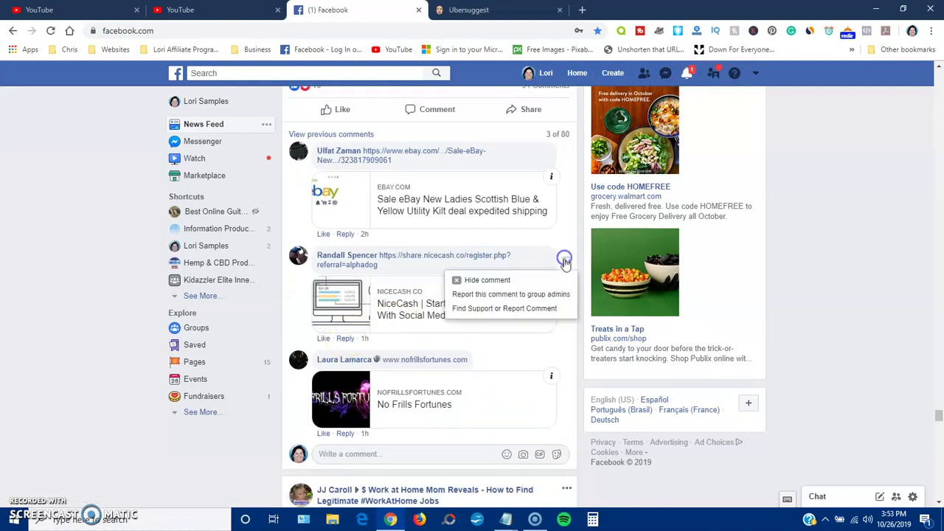
{"action": "left_click", "coordinate": [529, 295]}
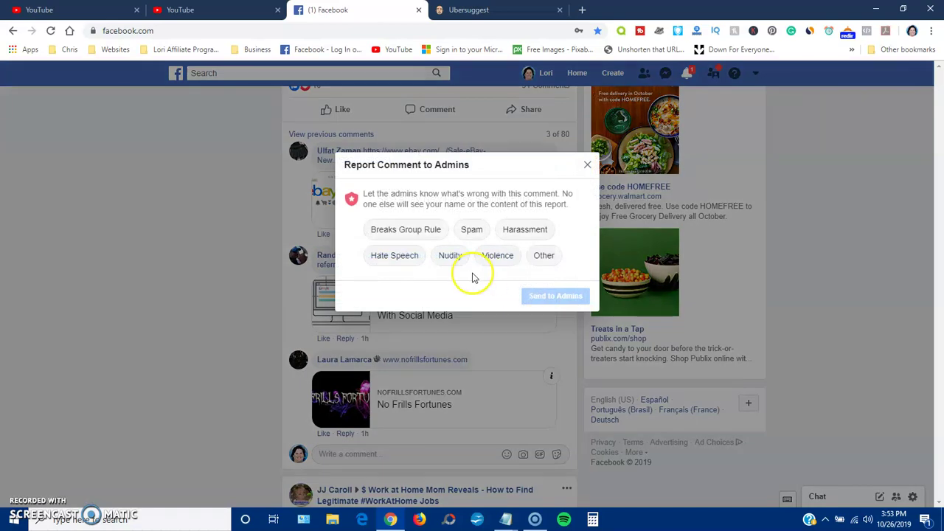
{"action": "left_click", "coordinate": [538, 258]}
{"action": "left_click", "coordinate": [542, 298]}
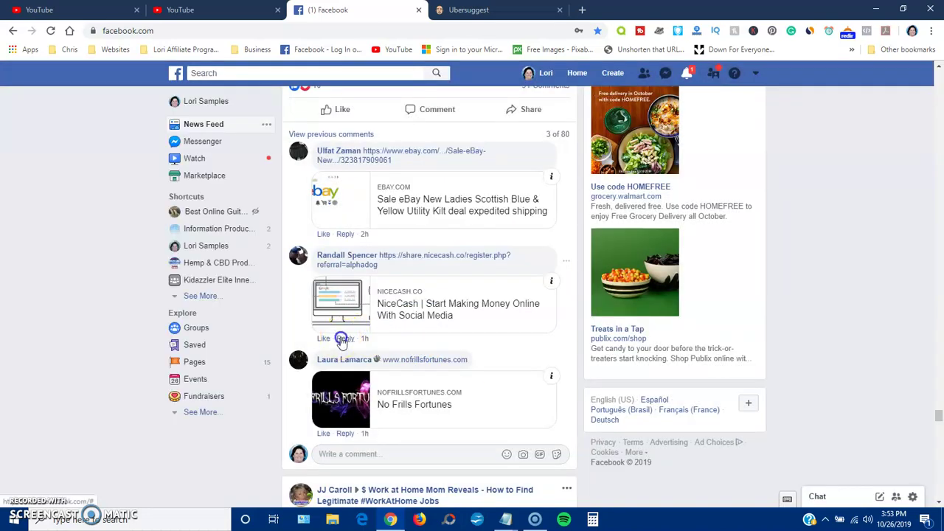
Reply to the NiceCash comment with the 'IT'S A SCAM' GIF from a 'scam' search.
{"action": "left_click", "coordinate": [343, 339]}
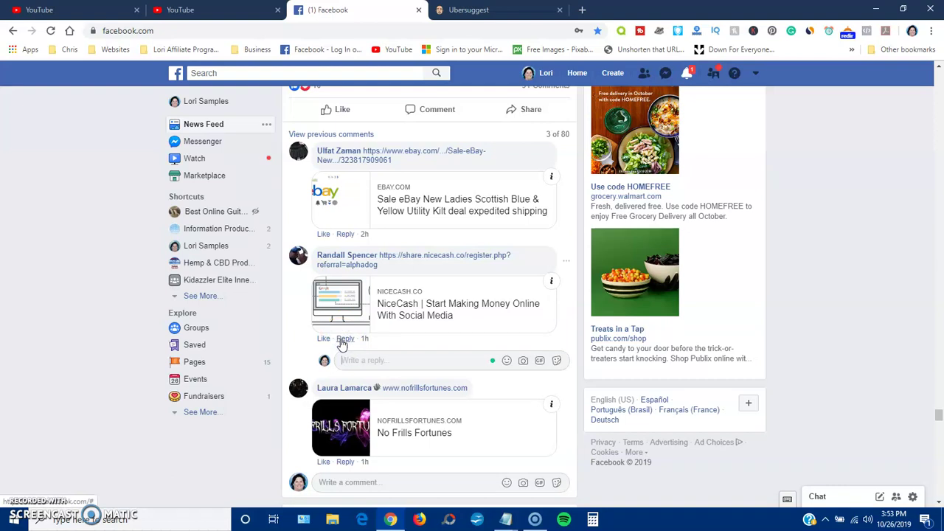
{"action": "left_click", "coordinate": [538, 359]}
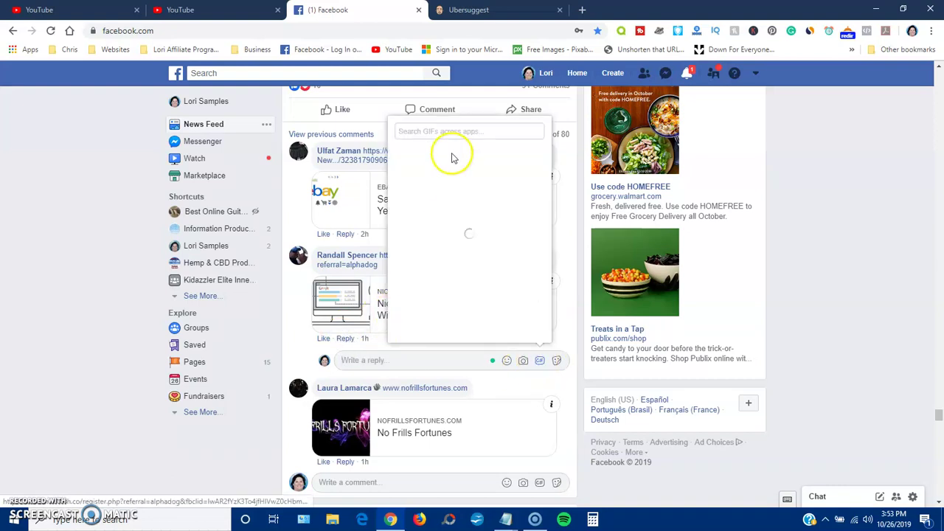
{"action": "left_click", "coordinate": [443, 132]}
{"action": "type", "text": "scam"}
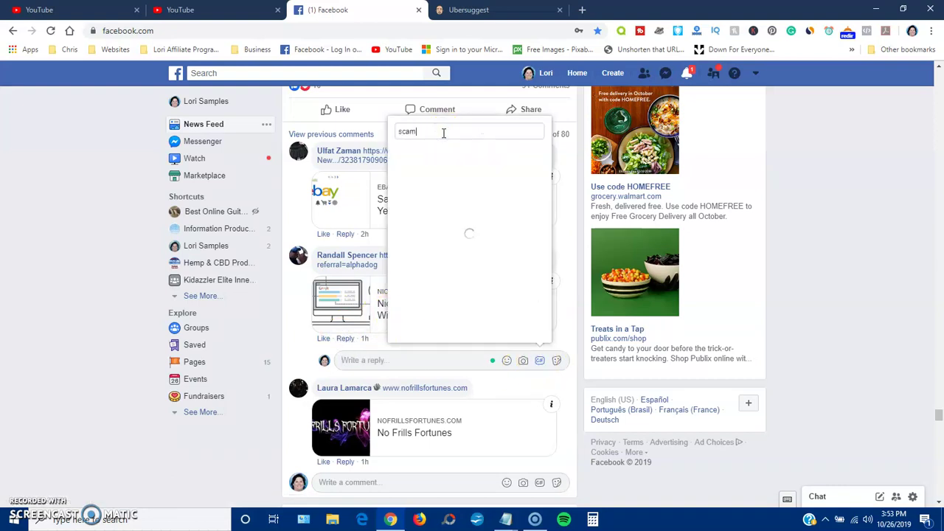
{"action": "scroll", "coordinate": [435, 213], "scroll_direction": "down", "scroll_amount": 2}
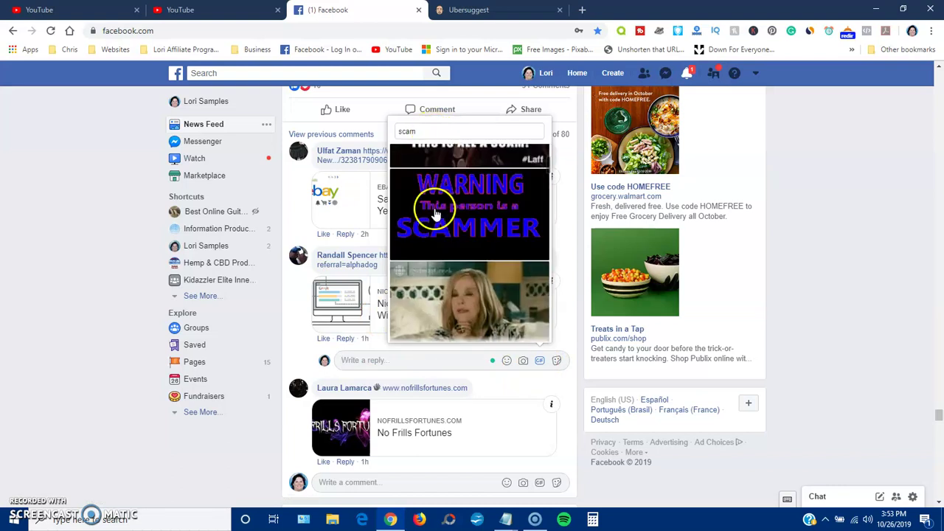
{"action": "left_click", "coordinate": [464, 296]}
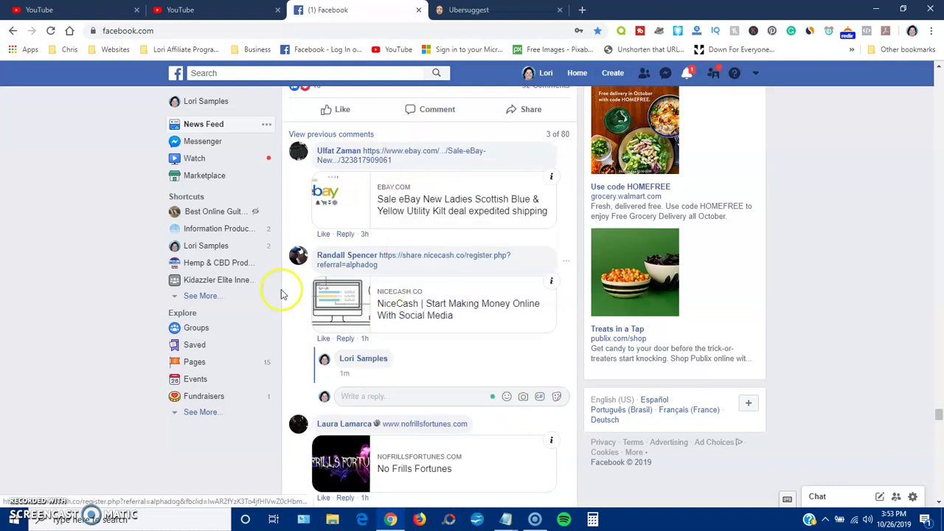
Report Giuseppe's Tap 2 Earn post to the group admin as Fraud or Scam.
{"action": "scroll", "coordinate": [103, 310], "scroll_direction": "down", "scroll_amount": 3}
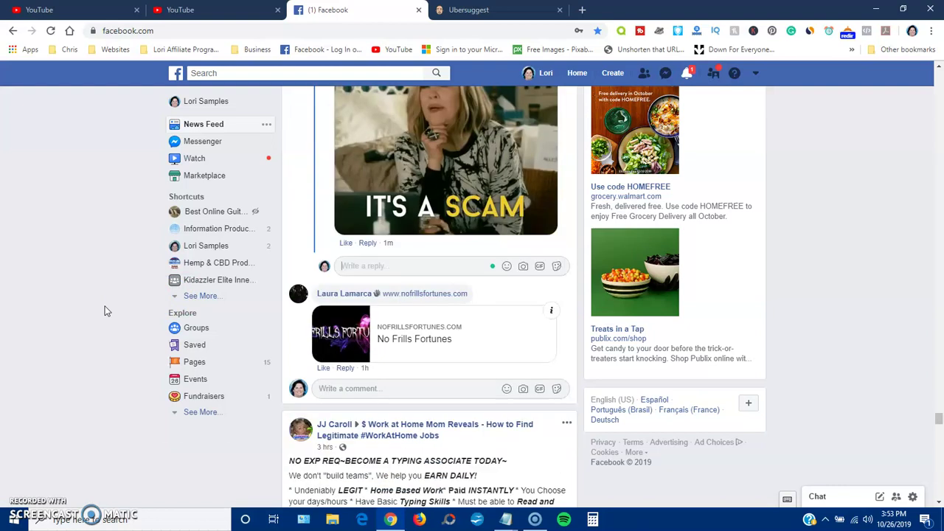
{"action": "scroll", "coordinate": [105, 310], "scroll_direction": "down", "scroll_amount": 1}
{"action": "scroll", "coordinate": [104, 310], "scroll_direction": "down", "scroll_amount": 4}
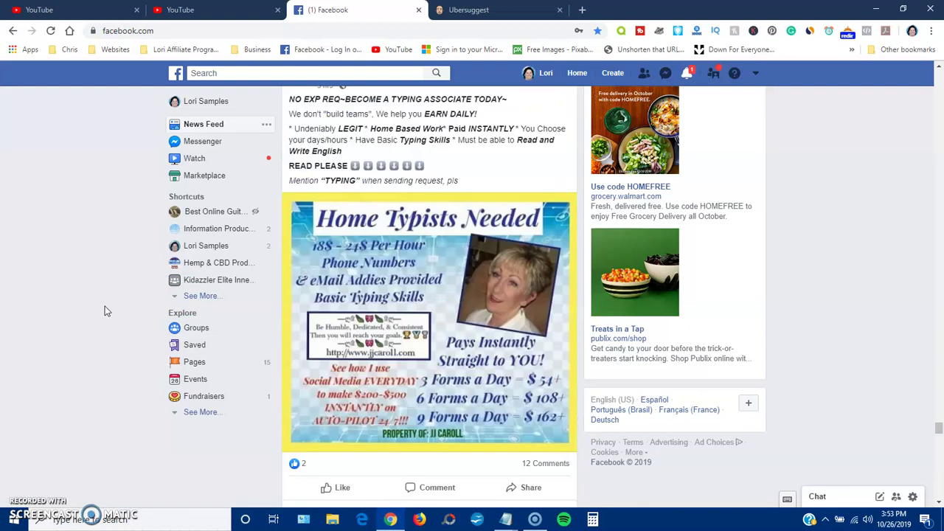
{"action": "scroll", "coordinate": [105, 310], "scroll_direction": "down", "scroll_amount": 4}
{"action": "scroll", "coordinate": [105, 310], "scroll_direction": "down", "scroll_amount": 4}
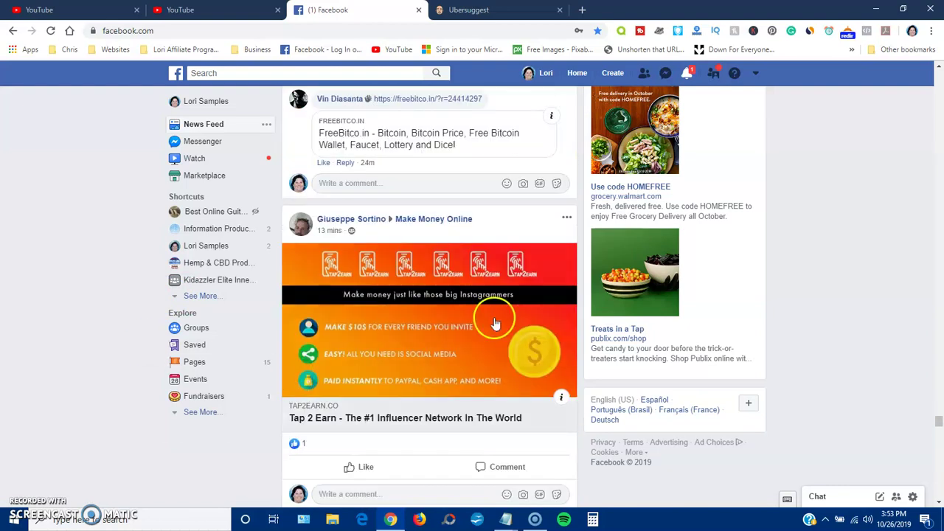
{"action": "left_click", "coordinate": [563, 215]}
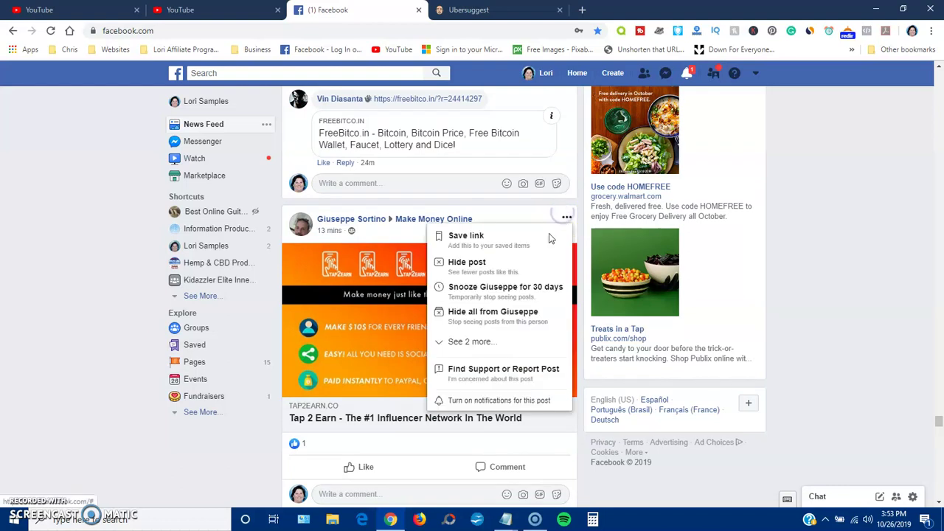
{"action": "left_click", "coordinate": [472, 378]}
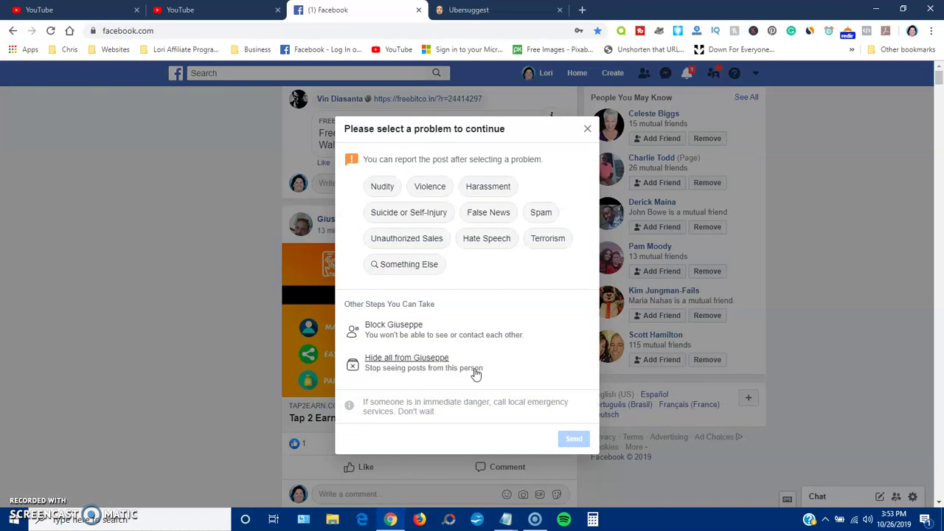
{"action": "left_click", "coordinate": [404, 265]}
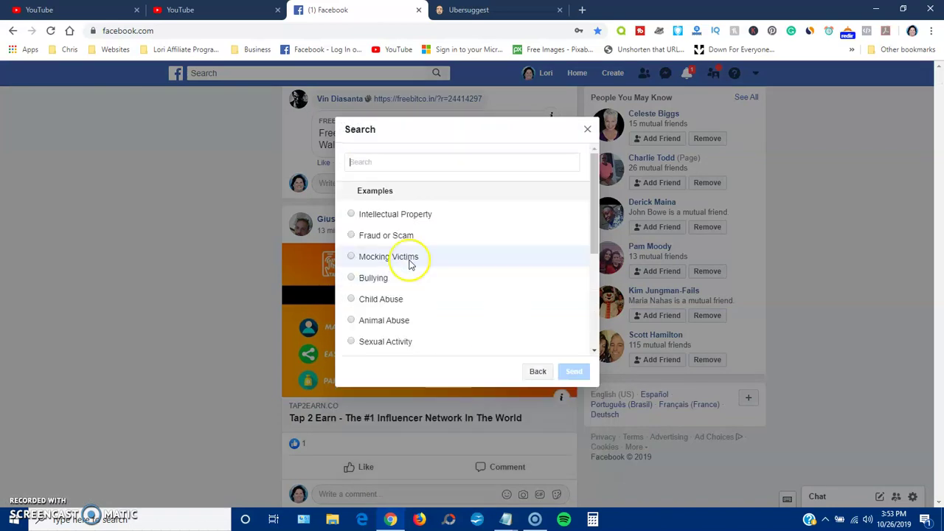
{"action": "left_click", "coordinate": [351, 236]}
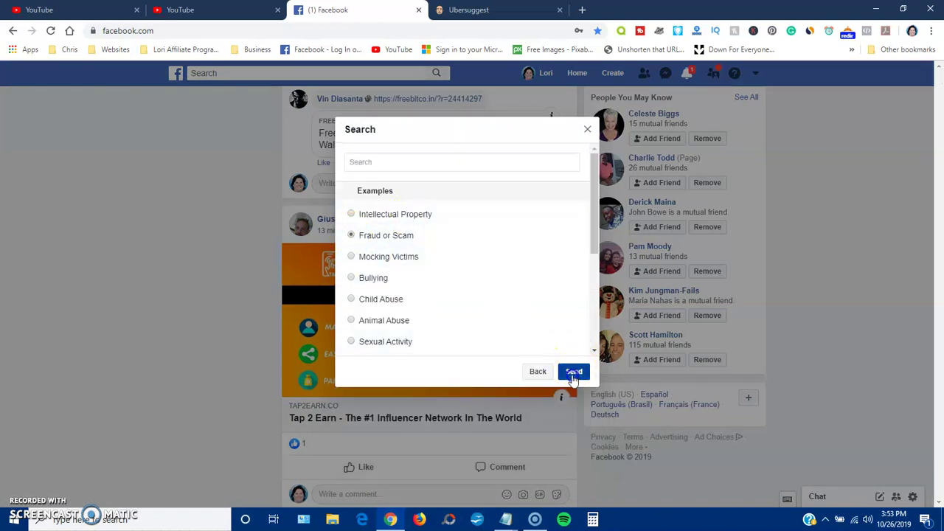
{"action": "left_click", "coordinate": [573, 374]}
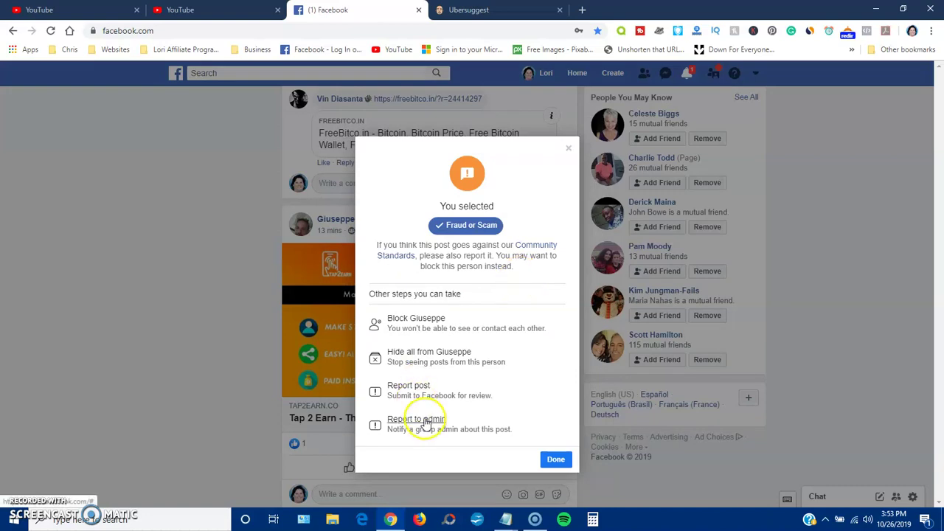
{"action": "left_click", "coordinate": [426, 421]}
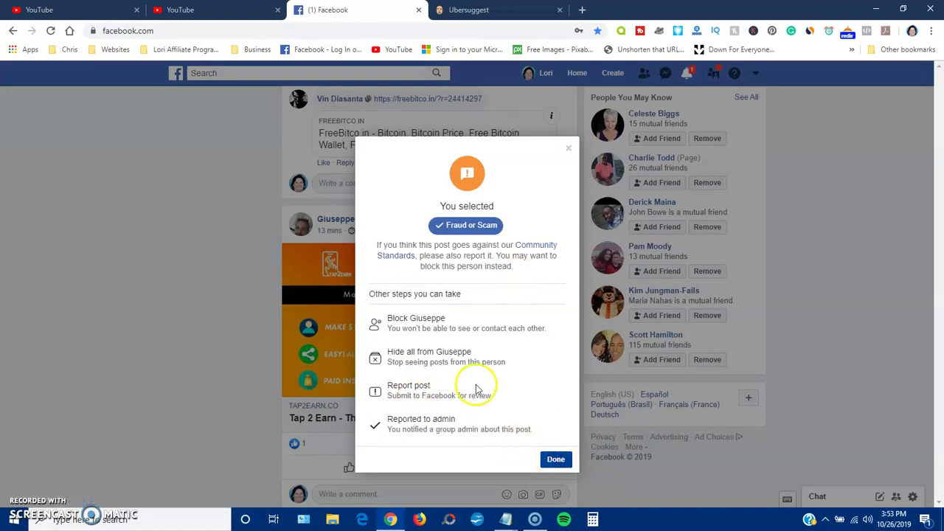
{"action": "key", "text": "Escape"}
Comment on the Tap 2 Earn post with the FRAUD ALERT GIF from a 'fraud' search.
{"action": "scroll", "coordinate": [434, 332], "scroll_direction": "down", "scroll_amount": 2}
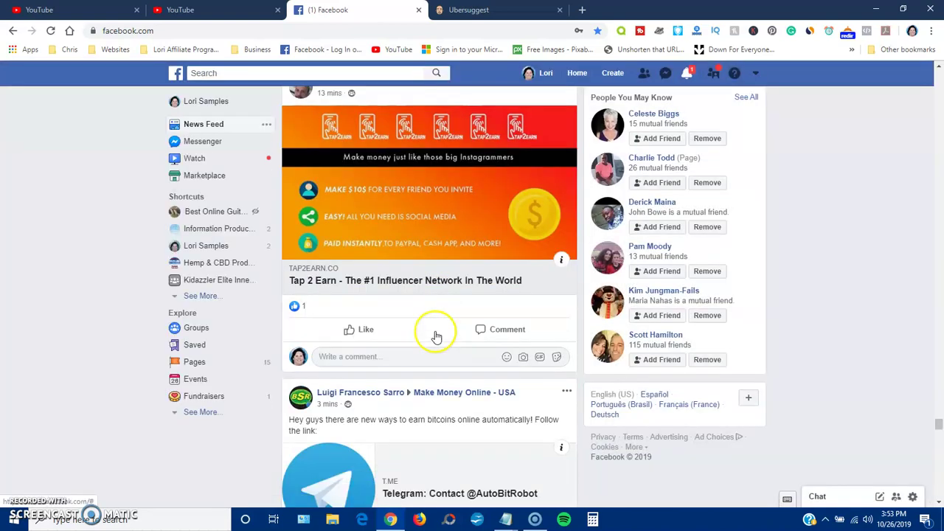
{"action": "left_click", "coordinate": [541, 359]}
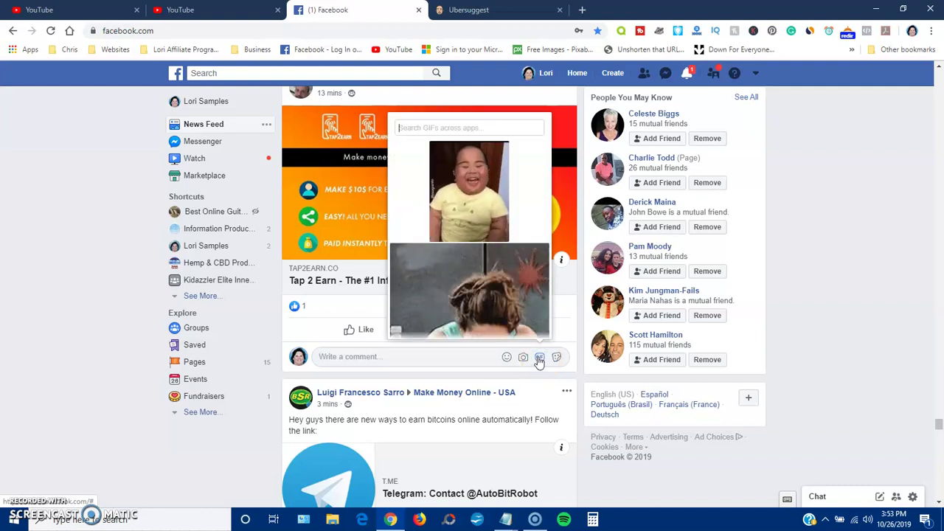
{"action": "type", "text": "fraud"}
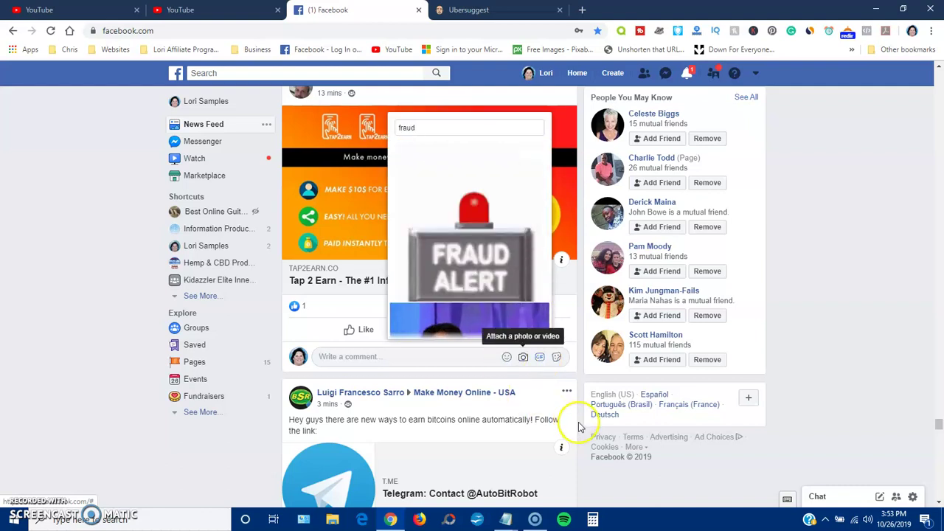
{"action": "left_click", "coordinate": [476, 212]}
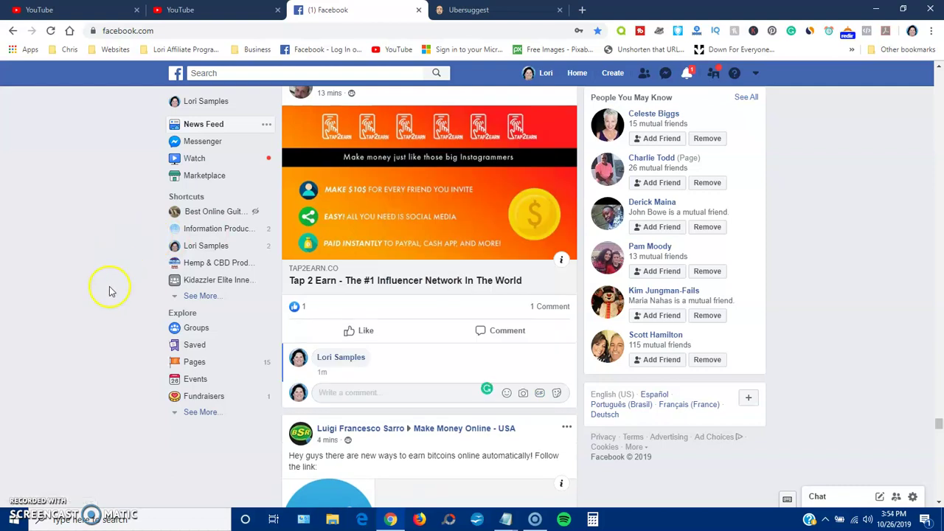
{"action": "scroll", "coordinate": [112, 292], "scroll_direction": "down", "scroll_amount": 2}
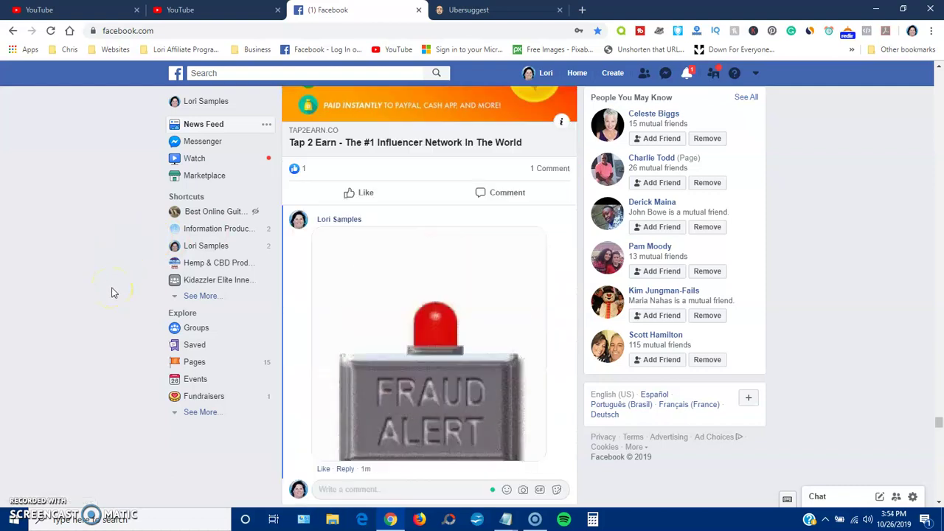
{"action": "scroll", "coordinate": [112, 293], "scroll_direction": "down", "scroll_amount": 2}
{"action": "scroll", "coordinate": [112, 293], "scroll_direction": "down", "scroll_amount": 4}
{"action": "scroll", "coordinate": [112, 293], "scroll_direction": "down", "scroll_amount": 2}
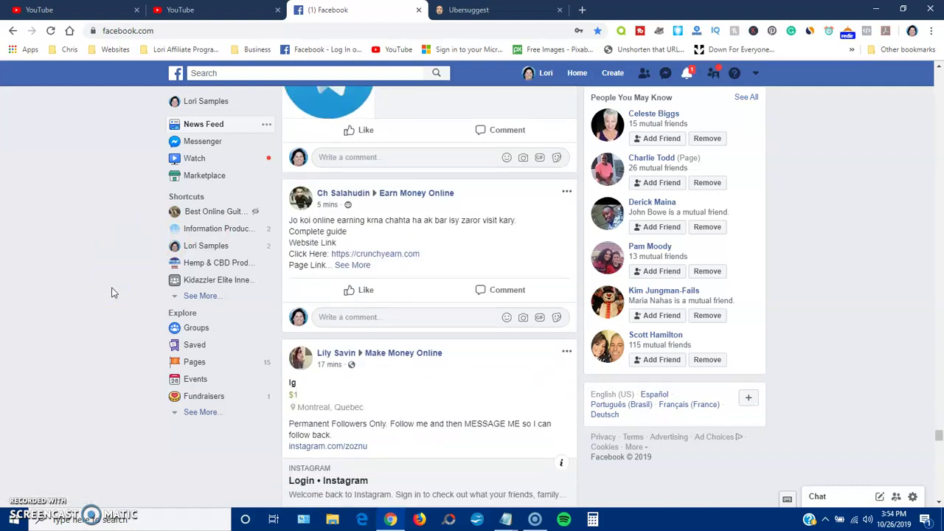
{"action": "scroll", "coordinate": [112, 293], "scroll_direction": "down", "scroll_amount": 4}
{"action": "scroll", "coordinate": [112, 293], "scroll_direction": "down", "scroll_amount": 3}
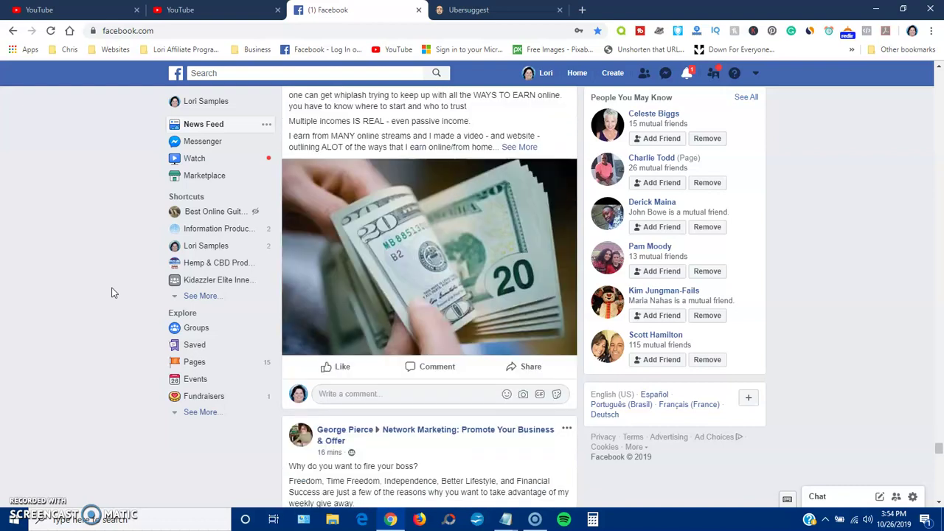
{"action": "scroll", "coordinate": [112, 293], "scroll_direction": "down", "scroll_amount": 2}
{"action": "scroll", "coordinate": [112, 292], "scroll_direction": "down", "scroll_amount": 2}
{"action": "scroll", "coordinate": [112, 293], "scroll_direction": "down", "scroll_amount": 2}
{"action": "scroll", "coordinate": [112, 292], "scroll_direction": "down", "scroll_amount": 2}
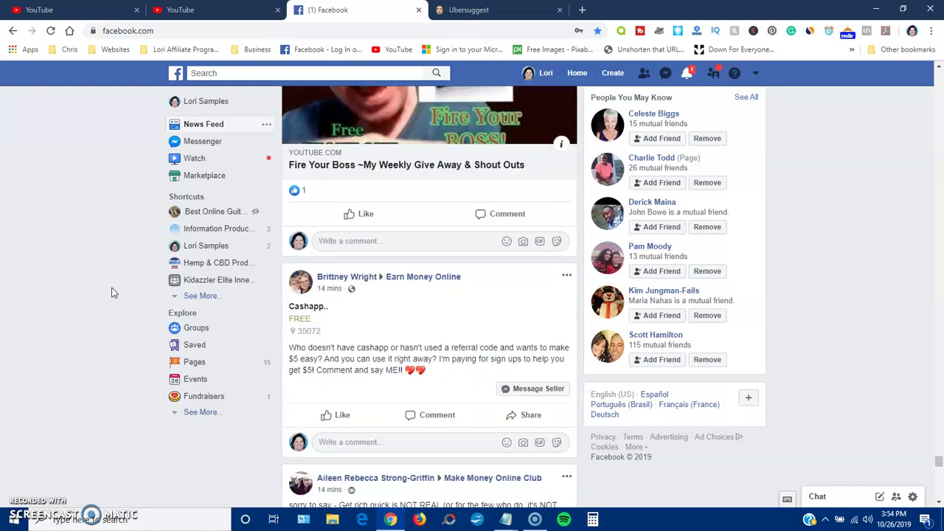
{"action": "scroll", "coordinate": [112, 292], "scroll_direction": "down", "scroll_amount": 2}
{"action": "scroll", "coordinate": [112, 293], "scroll_direction": "down", "scroll_amount": 2}
{"action": "scroll", "coordinate": [112, 293], "scroll_direction": "down", "scroll_amount": 2}
{"action": "scroll", "coordinate": [112, 293], "scroll_direction": "down", "scroll_amount": 2}
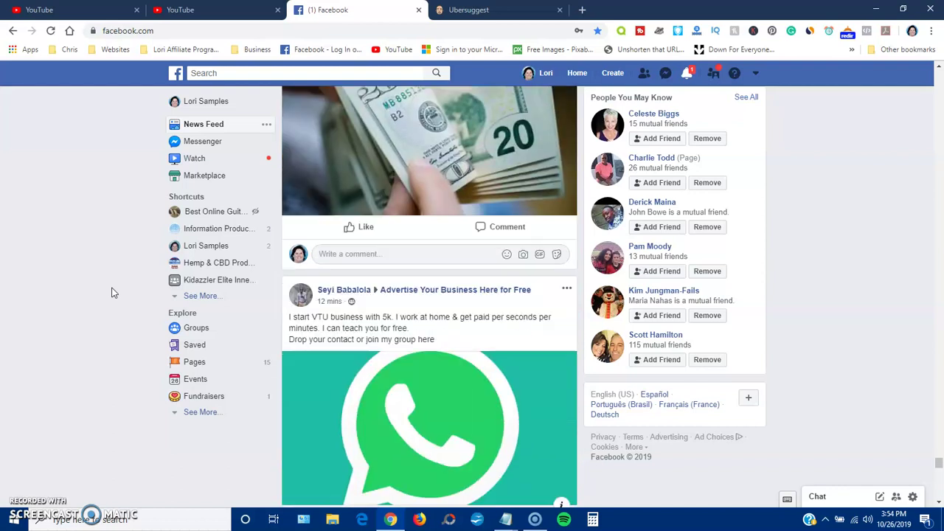
{"action": "scroll", "coordinate": [112, 292], "scroll_direction": "down", "scroll_amount": 3}
{"action": "scroll", "coordinate": [112, 292], "scroll_direction": "down", "scroll_amount": 1}
{"action": "scroll", "coordinate": [112, 293], "scroll_direction": "down", "scroll_amount": 2}
{"action": "scroll", "coordinate": [112, 293], "scroll_direction": "down", "scroll_amount": 2}
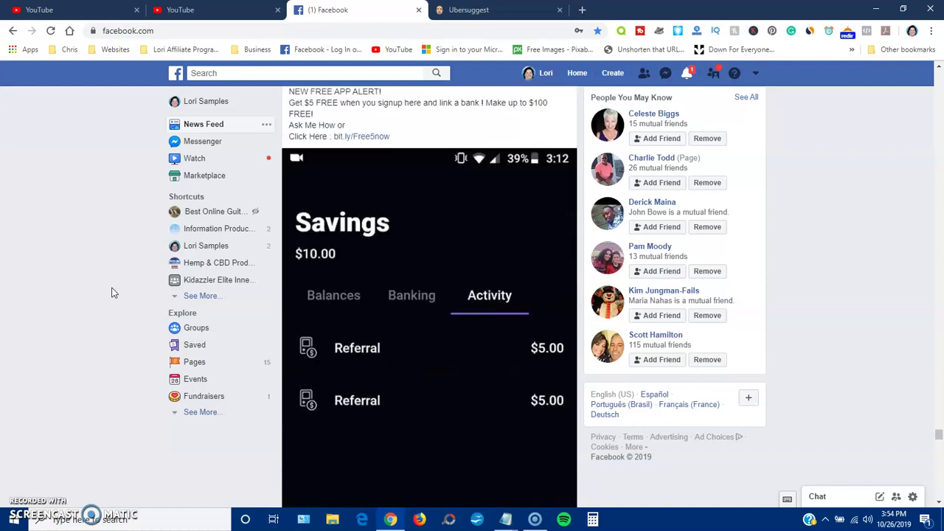
{"action": "scroll", "coordinate": [112, 293], "scroll_direction": "down", "scroll_amount": 2}
{"action": "scroll", "coordinate": [112, 292], "scroll_direction": "down", "scroll_amount": 2}
{"action": "scroll", "coordinate": [112, 293], "scroll_direction": "down", "scroll_amount": 2}
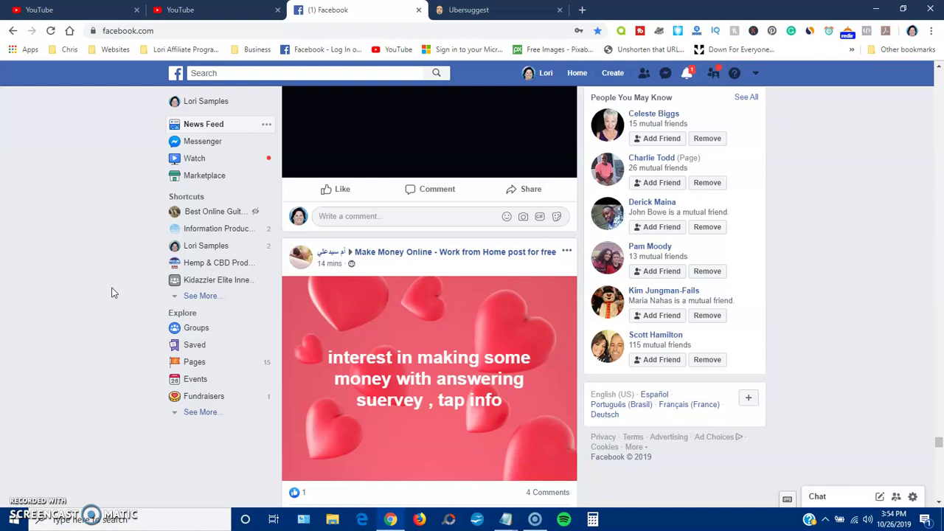
{"action": "scroll", "coordinate": [112, 293], "scroll_direction": "down", "scroll_amount": 5}
{"action": "scroll", "coordinate": [112, 292], "scroll_direction": "down", "scroll_amount": 2}
{"action": "scroll", "coordinate": [112, 293], "scroll_direction": "down", "scroll_amount": 3}
{"action": "scroll", "coordinate": [112, 293], "scroll_direction": "down", "scroll_amount": 2}
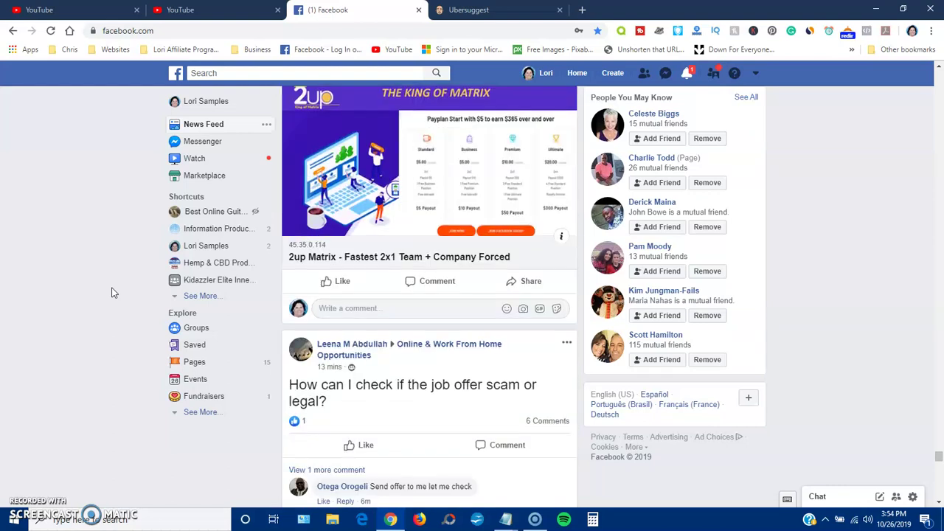
{"action": "scroll", "coordinate": [112, 293], "scroll_direction": "down", "scroll_amount": 4}
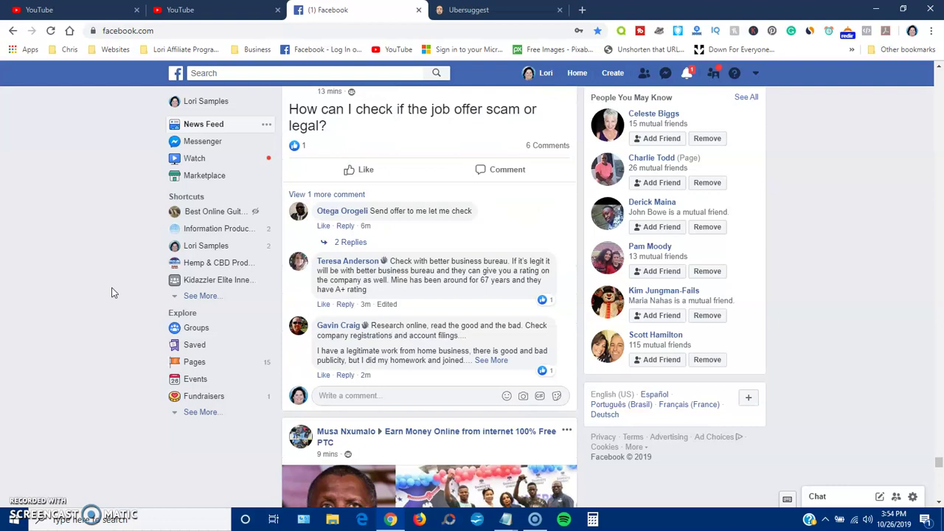